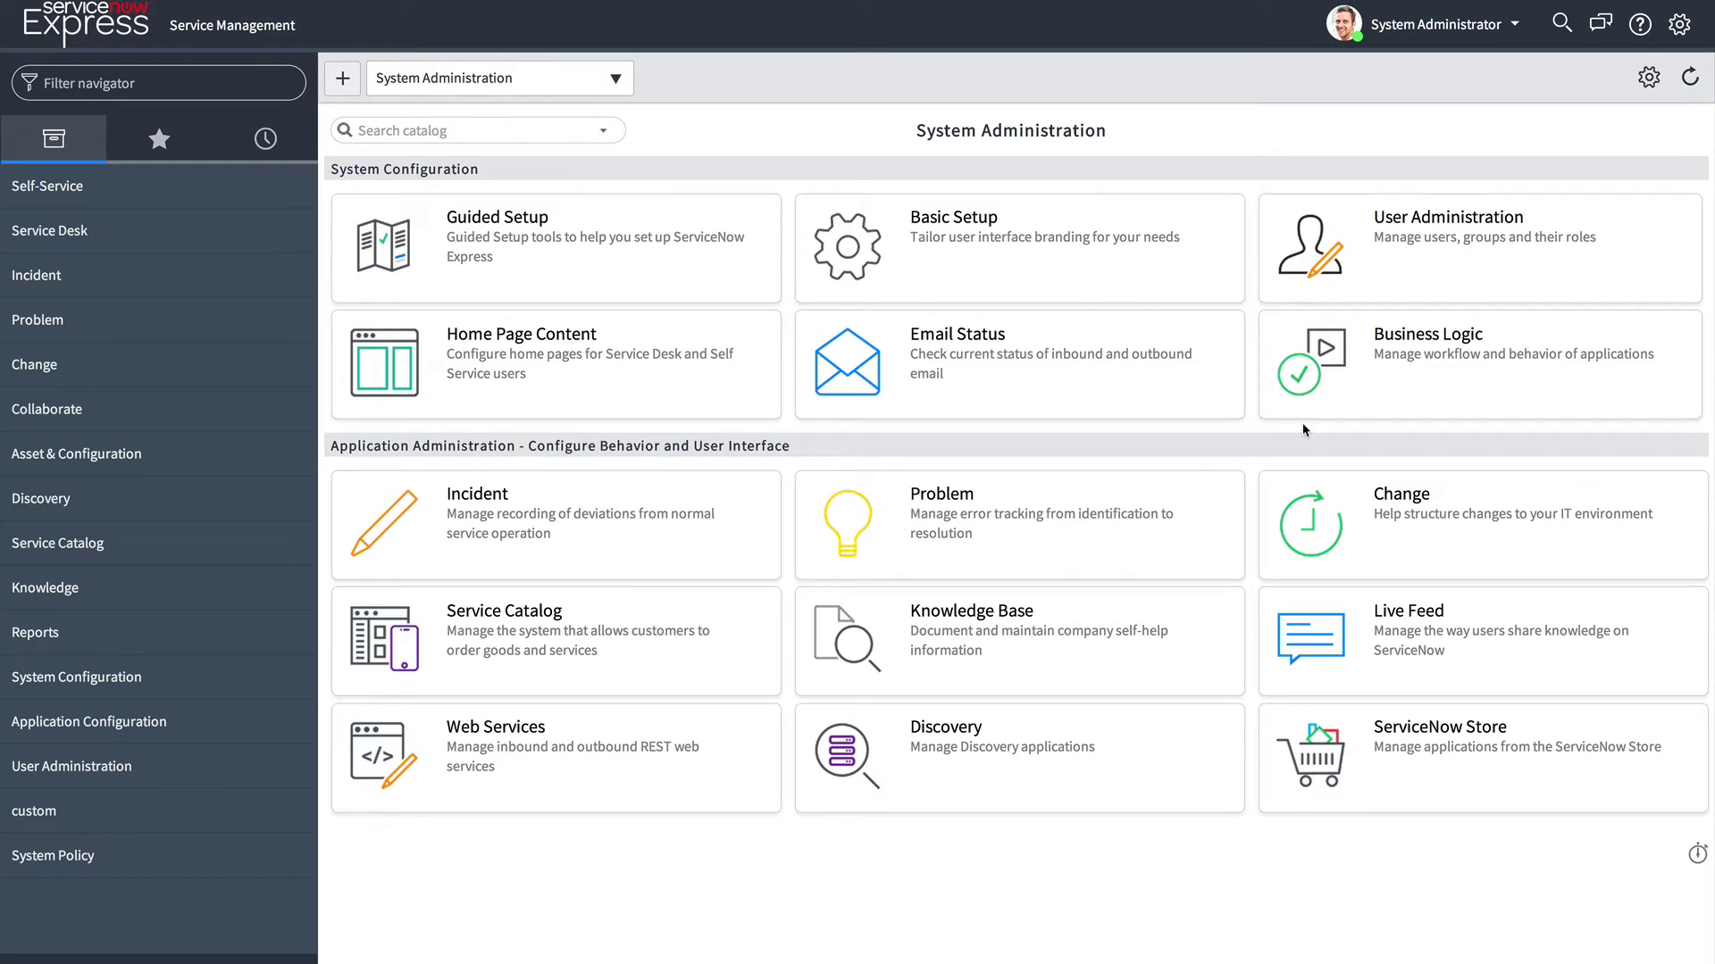
Step: Filter the navigator for 'manage' and open Manage Table for the Computer table
left_click(248, 93)
type("manage")
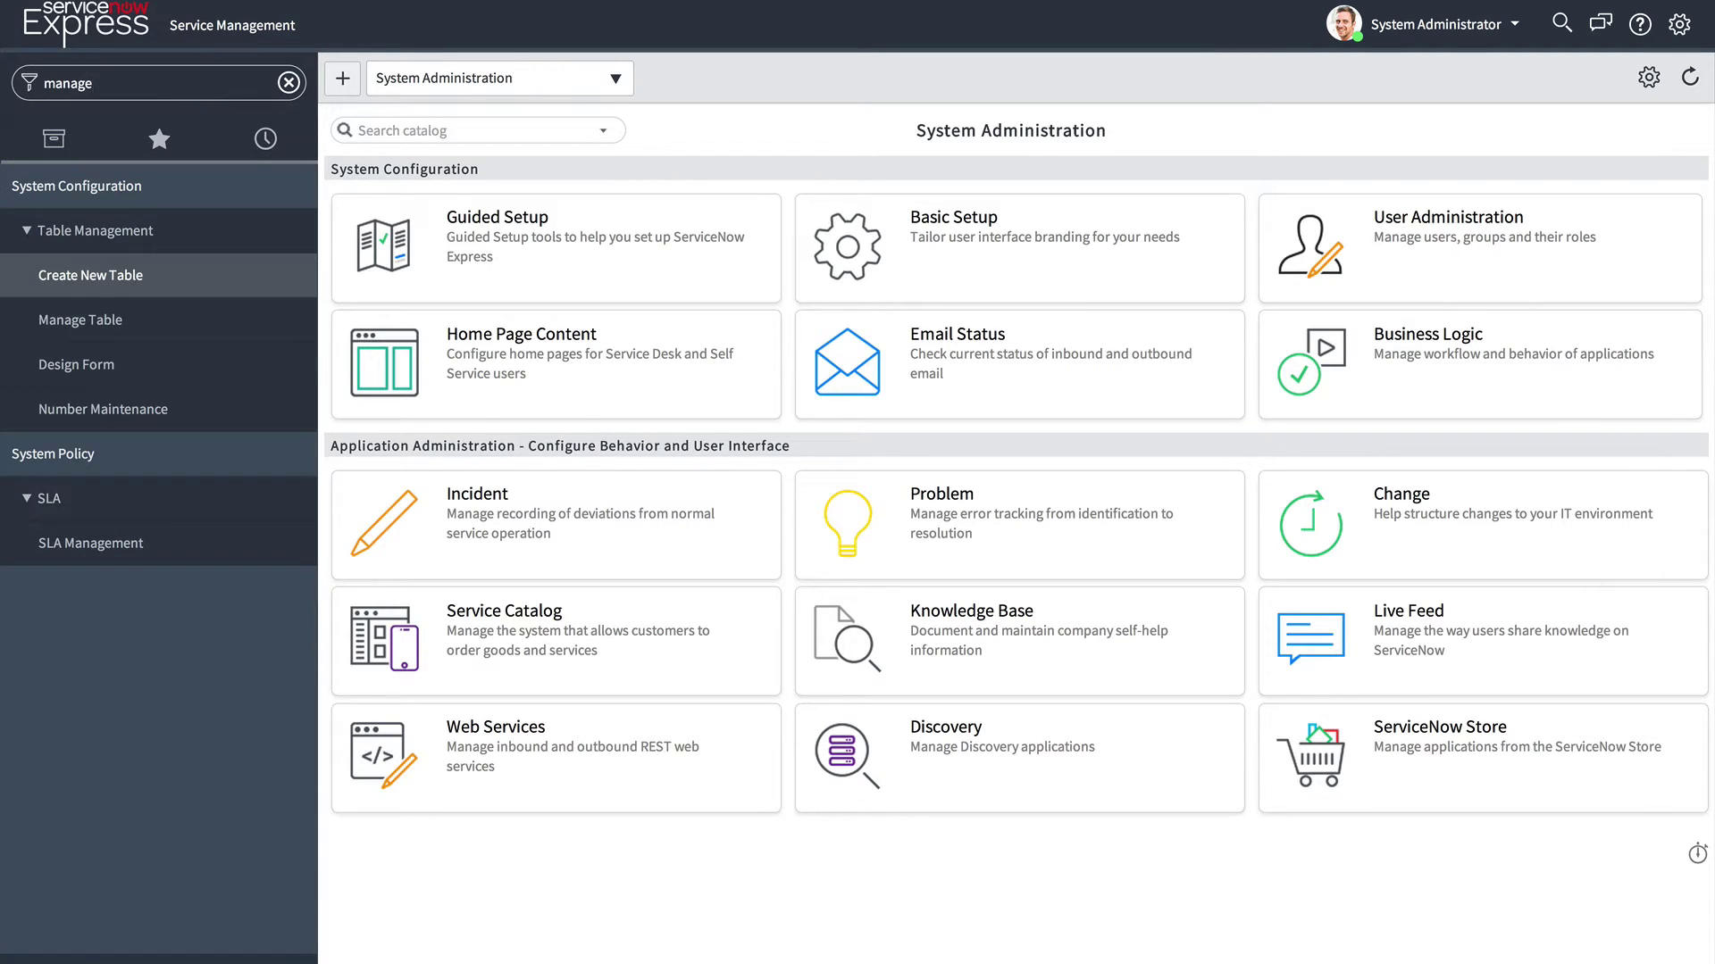
left_click(114, 292)
left_click(110, 335)
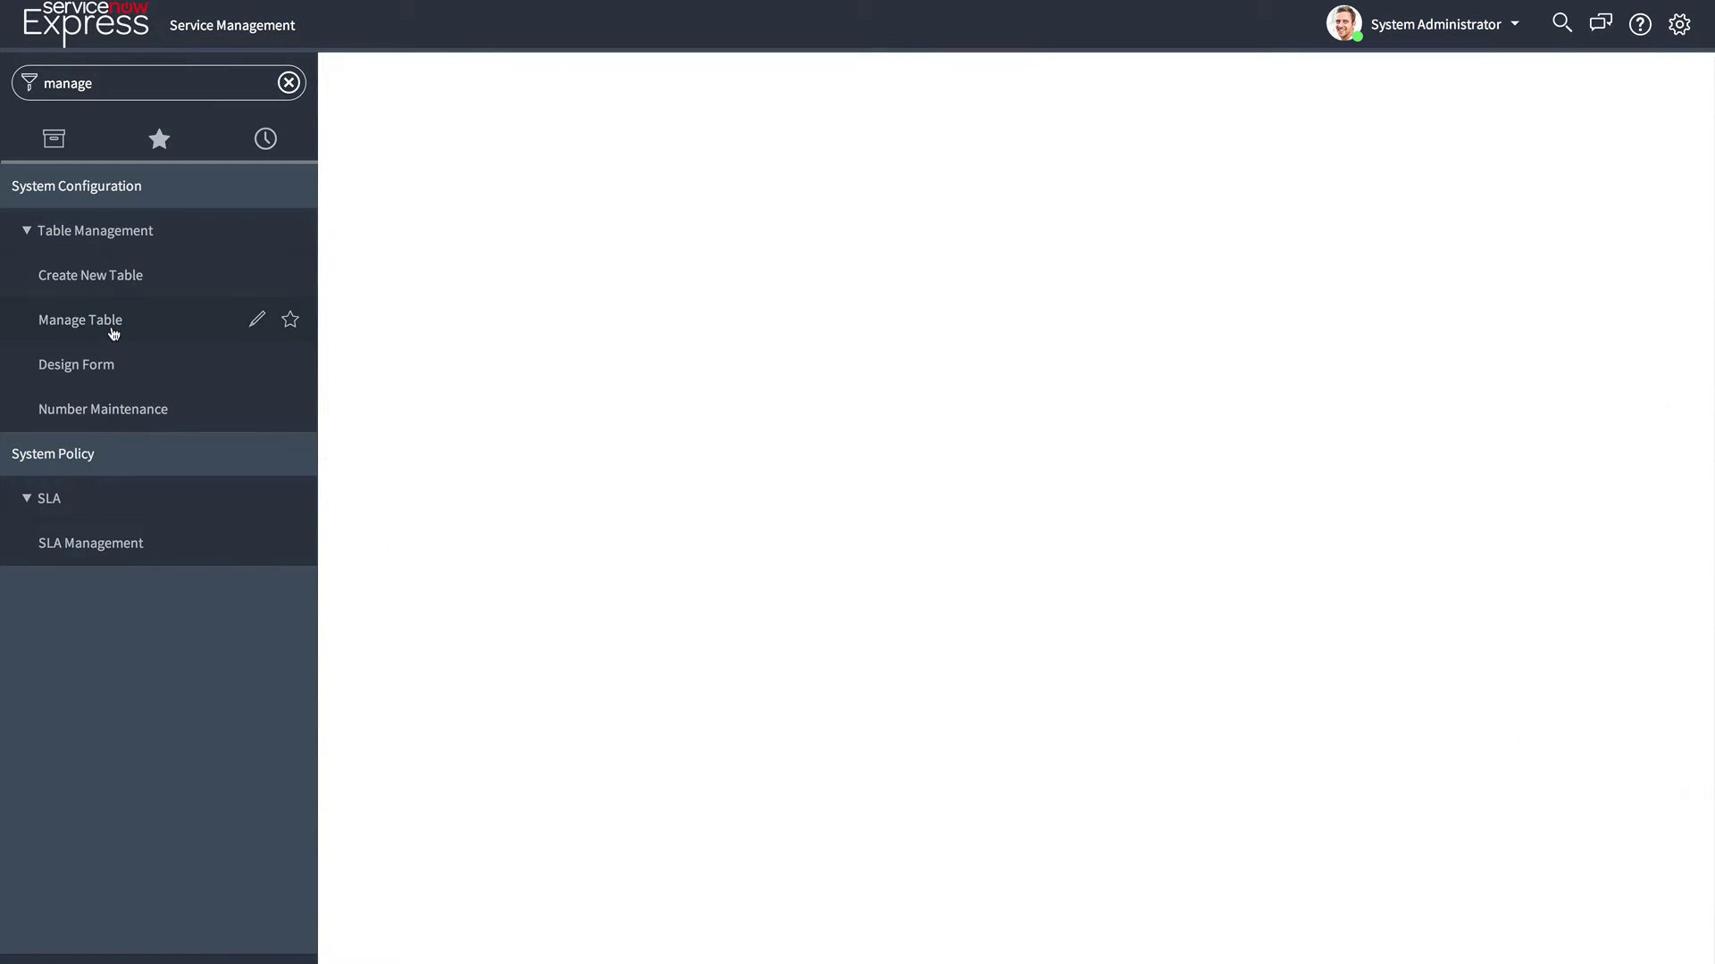
left_click(680, 141)
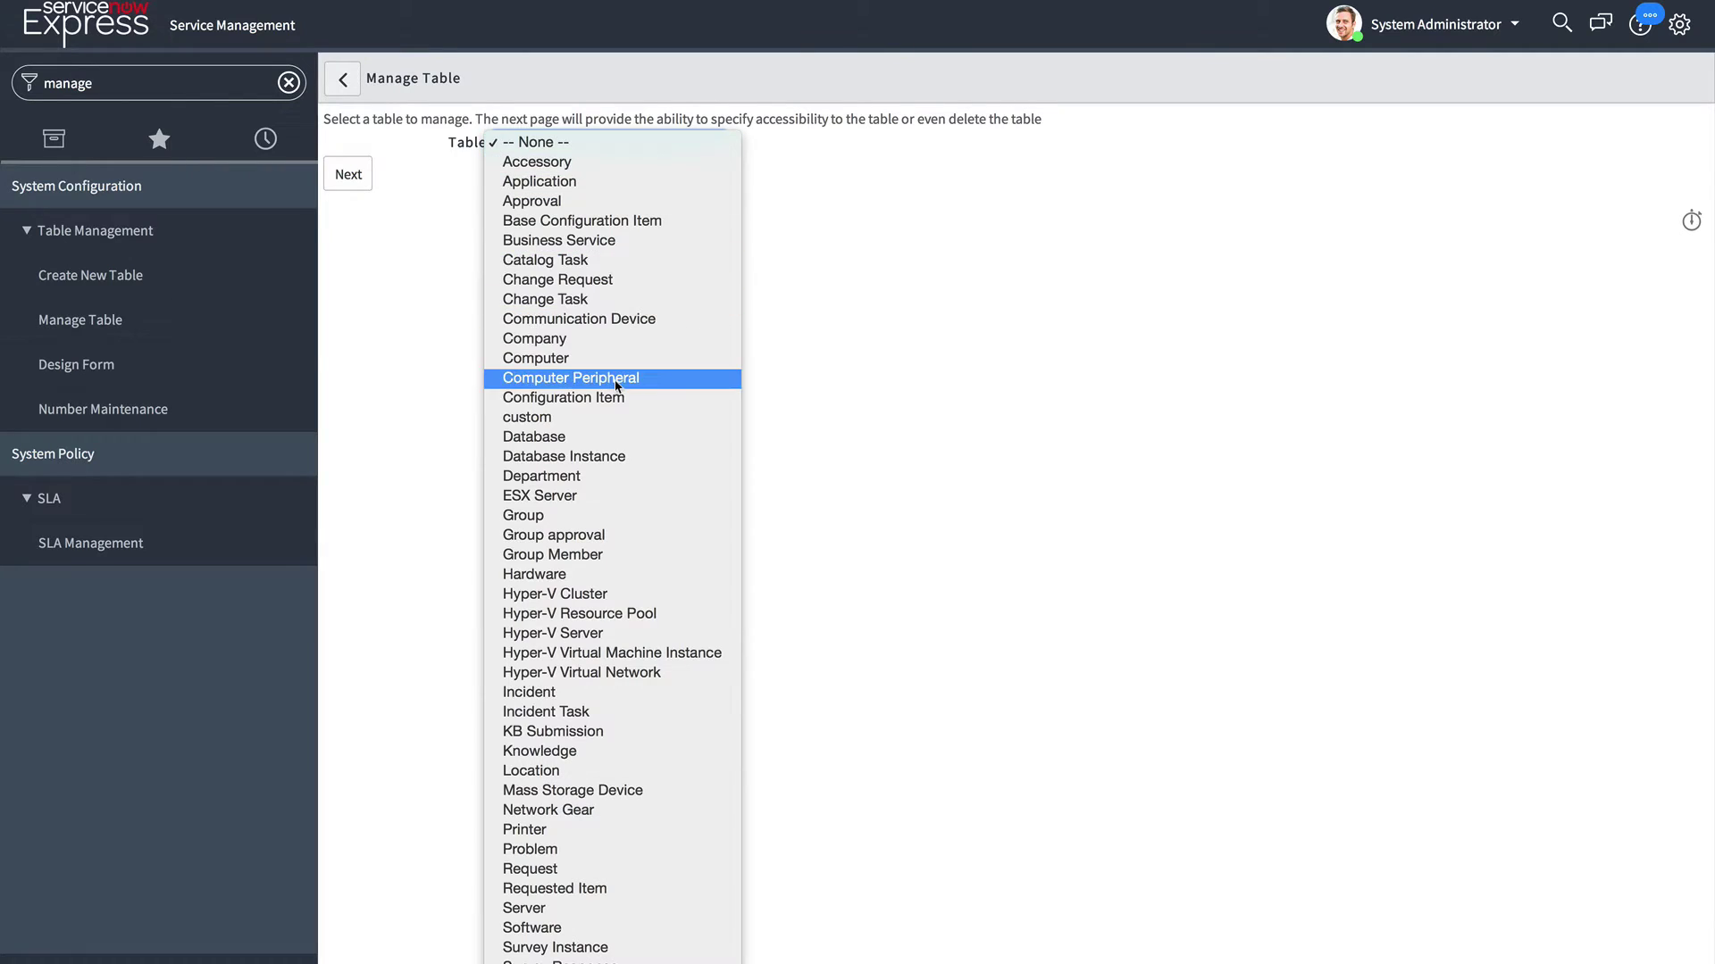
left_click(573, 355)
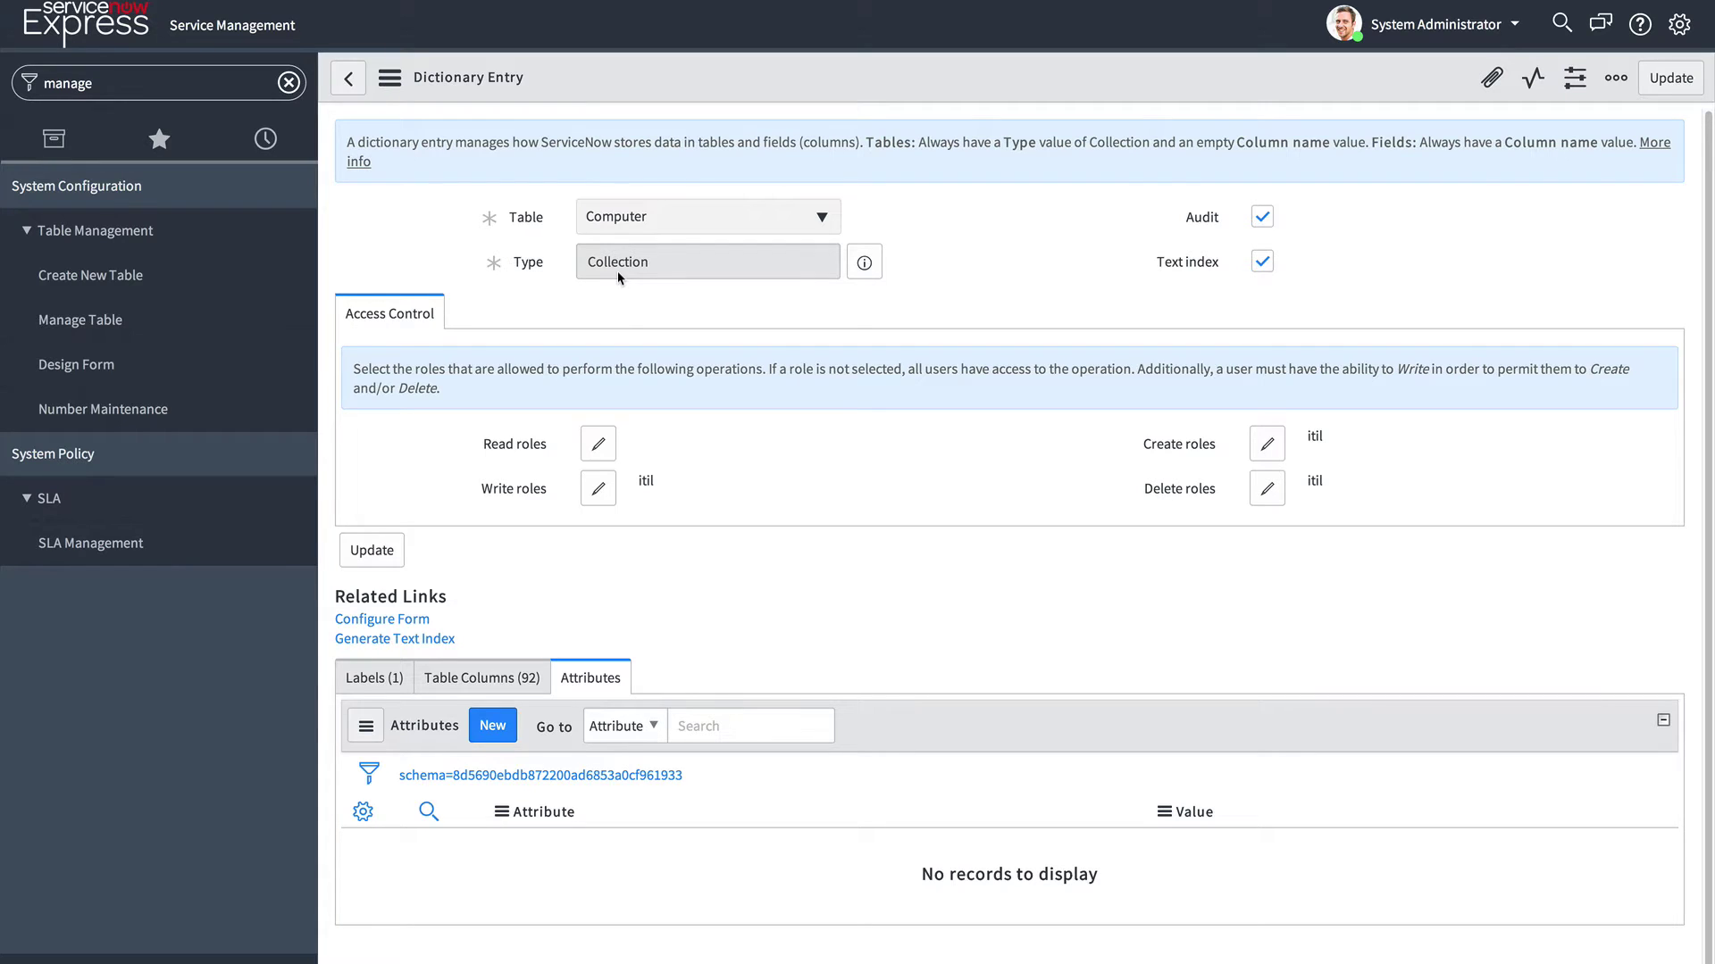
Step: Schedule text index generation for the Computer table with no completion email notification
left_click_drag(586, 264, 643, 265)
left_click(945, 264)
left_click(418, 640)
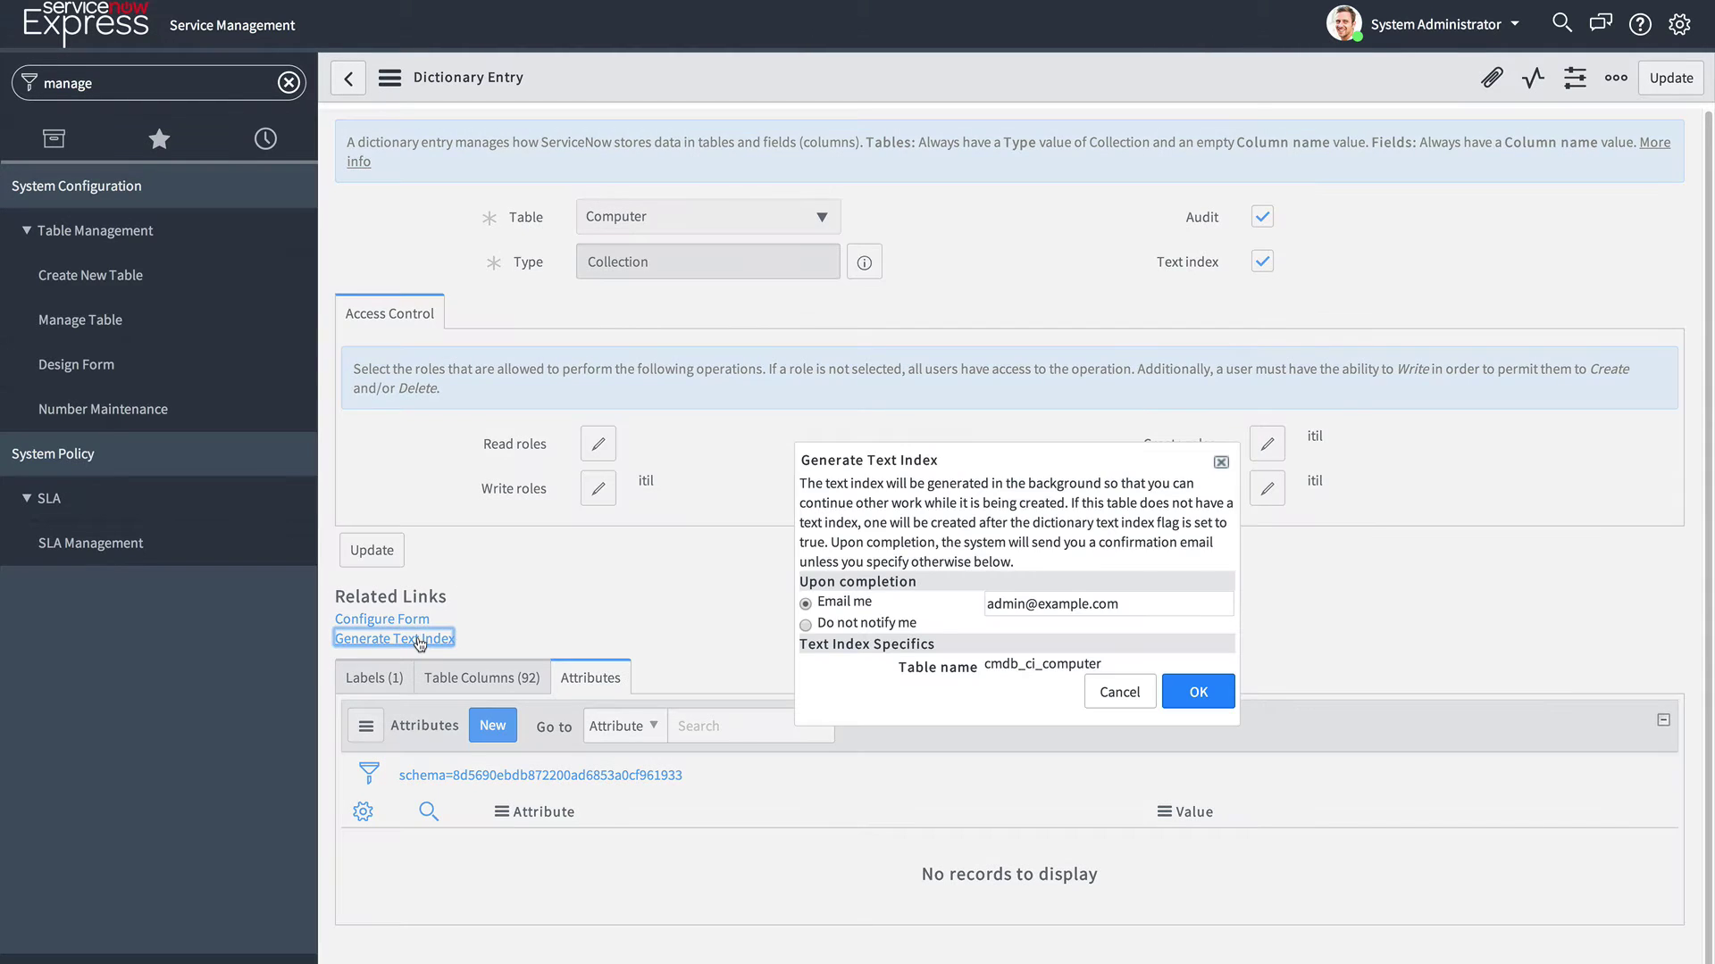
left_click(843, 624)
left_click(1197, 692)
left_click(991, 266)
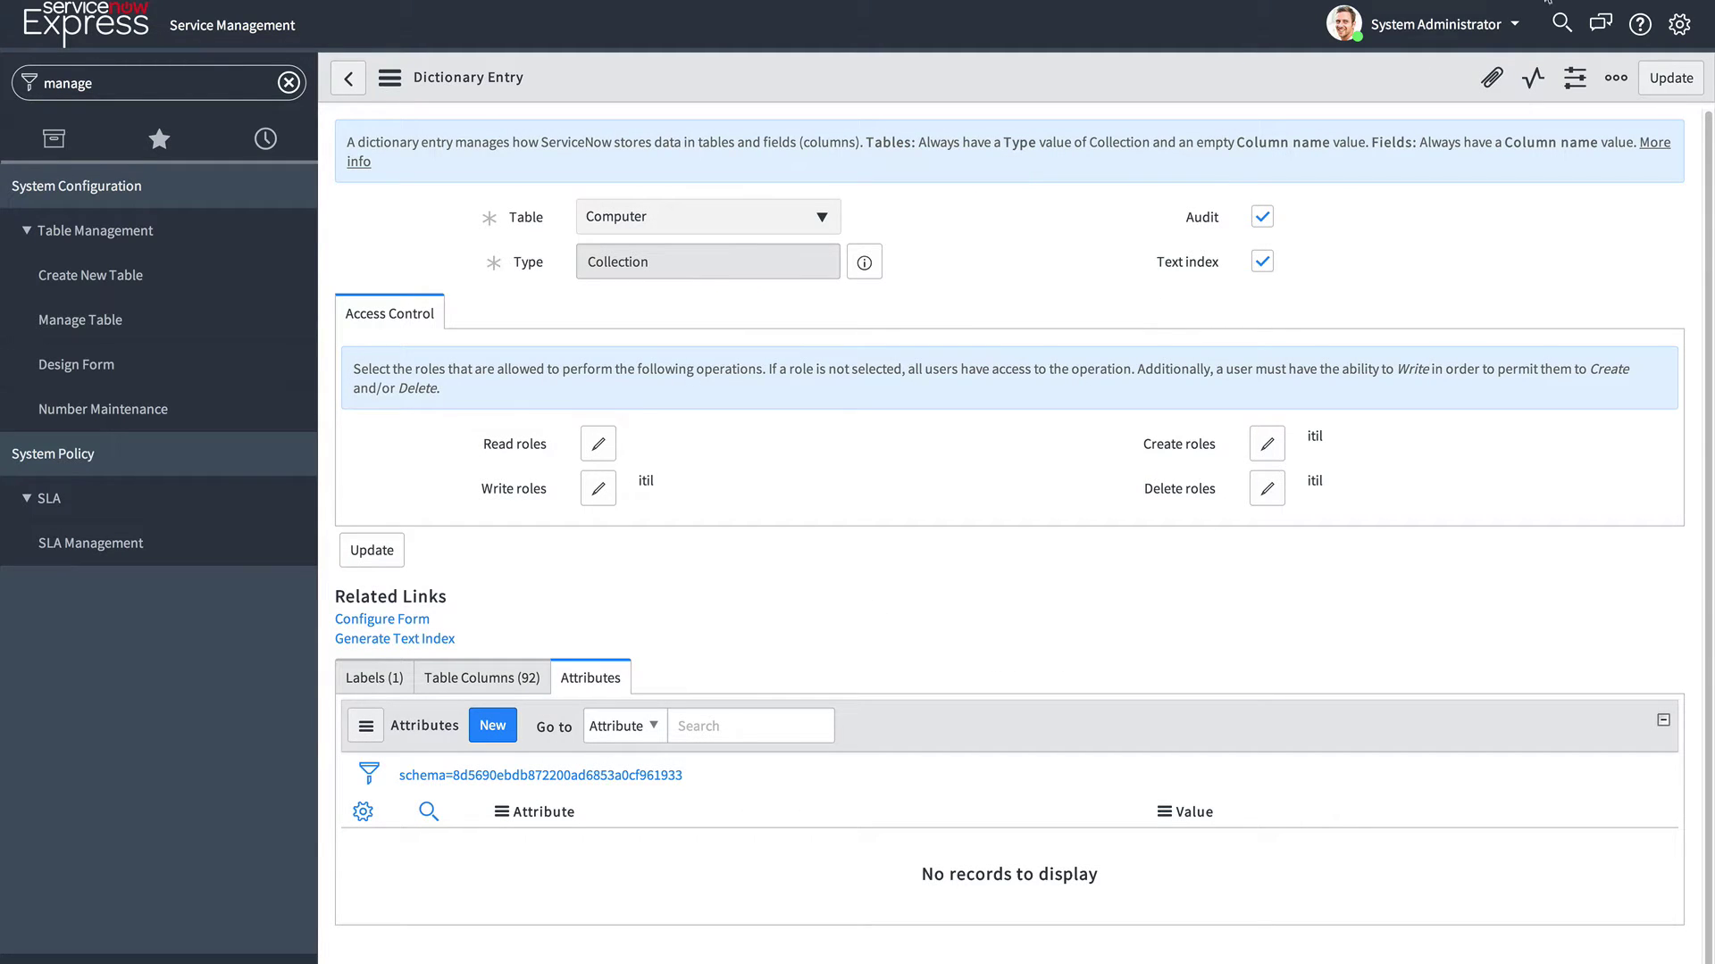
Step: Run a global search for an employee's first name and review the matching tasks and users
left_click(1561, 23)
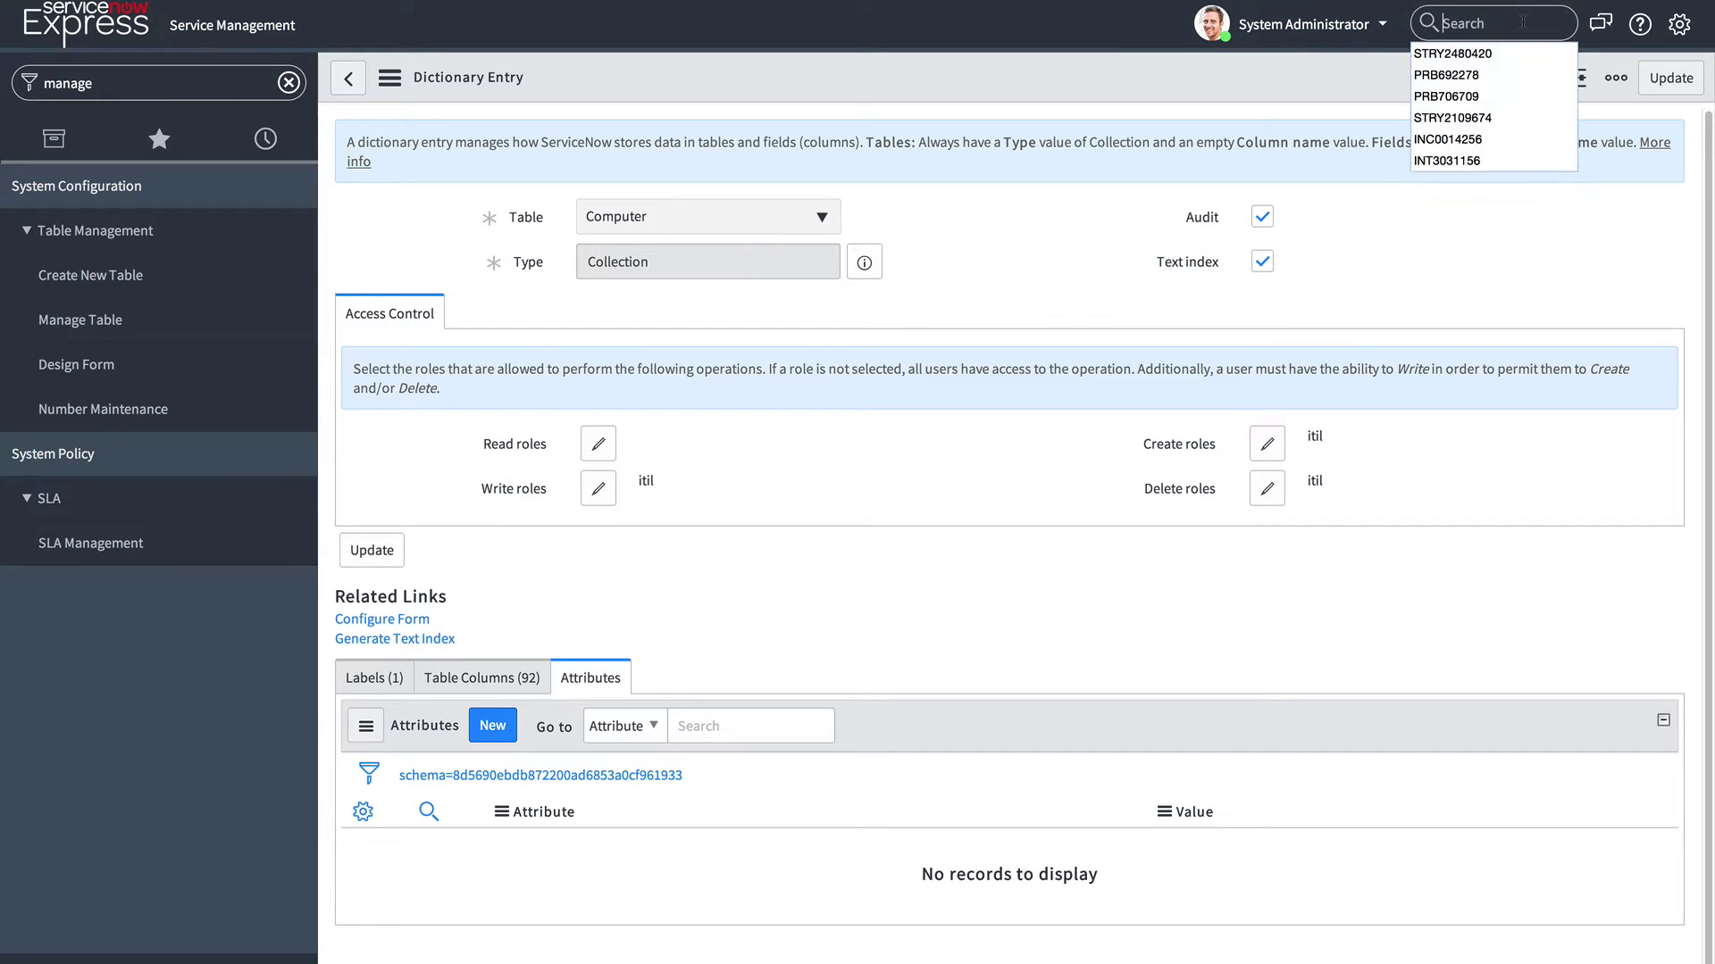
type("jo")
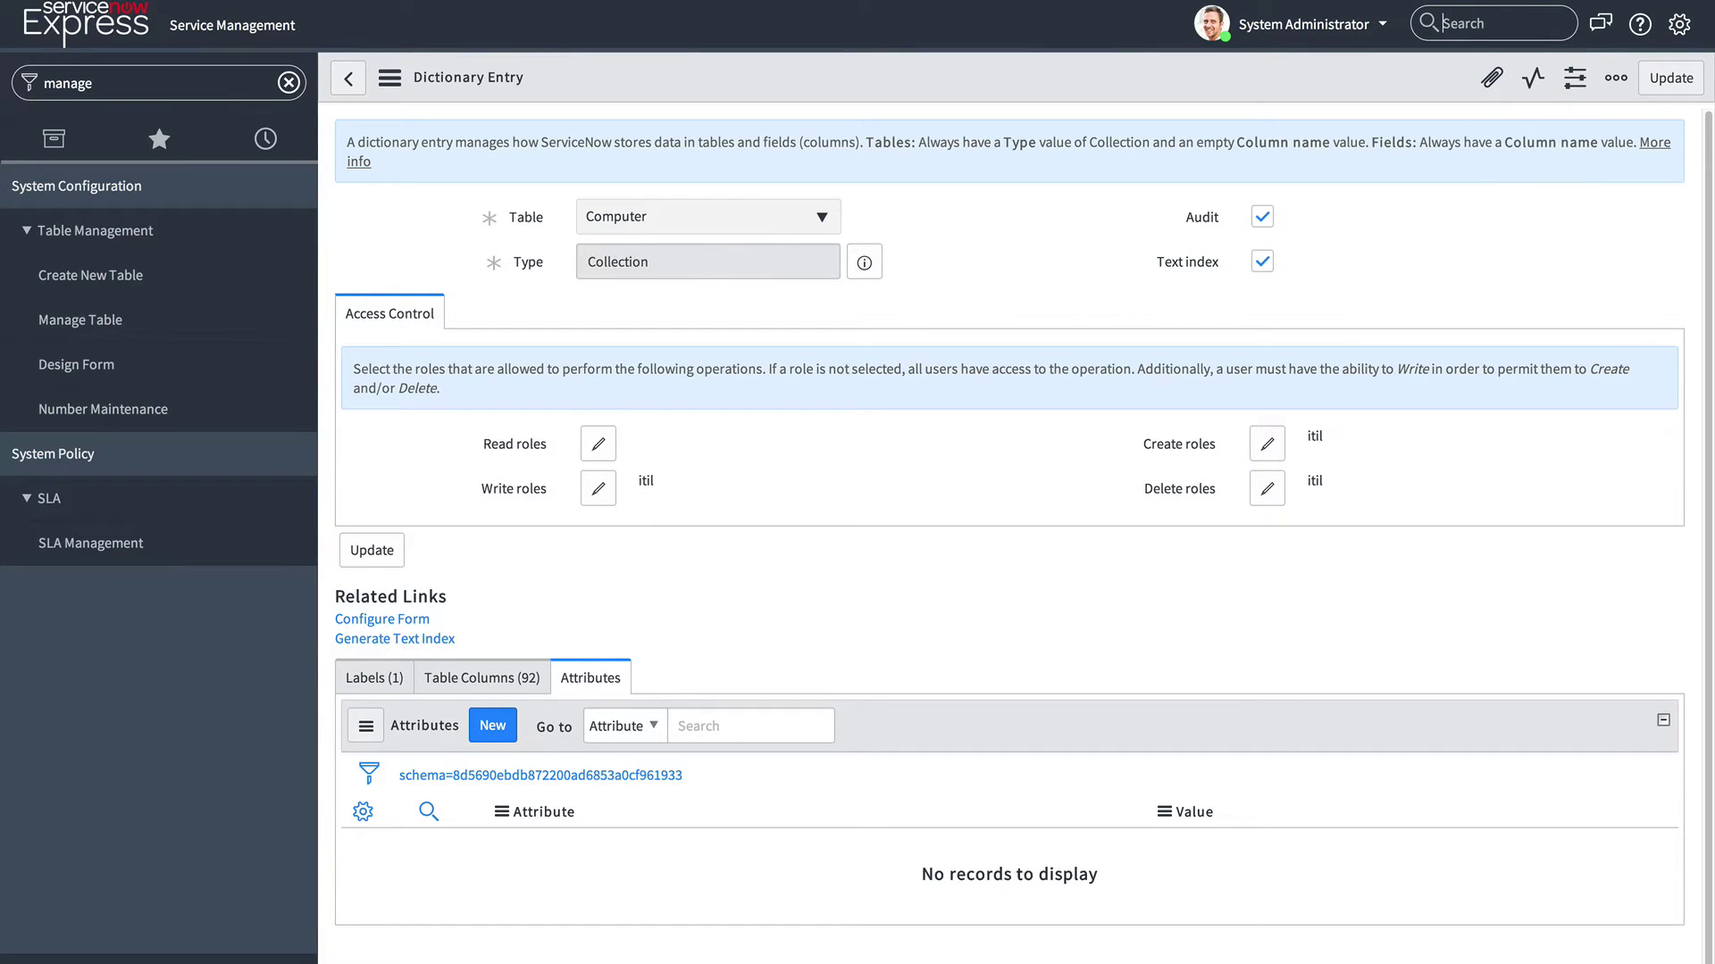
type("e")
key("Return")
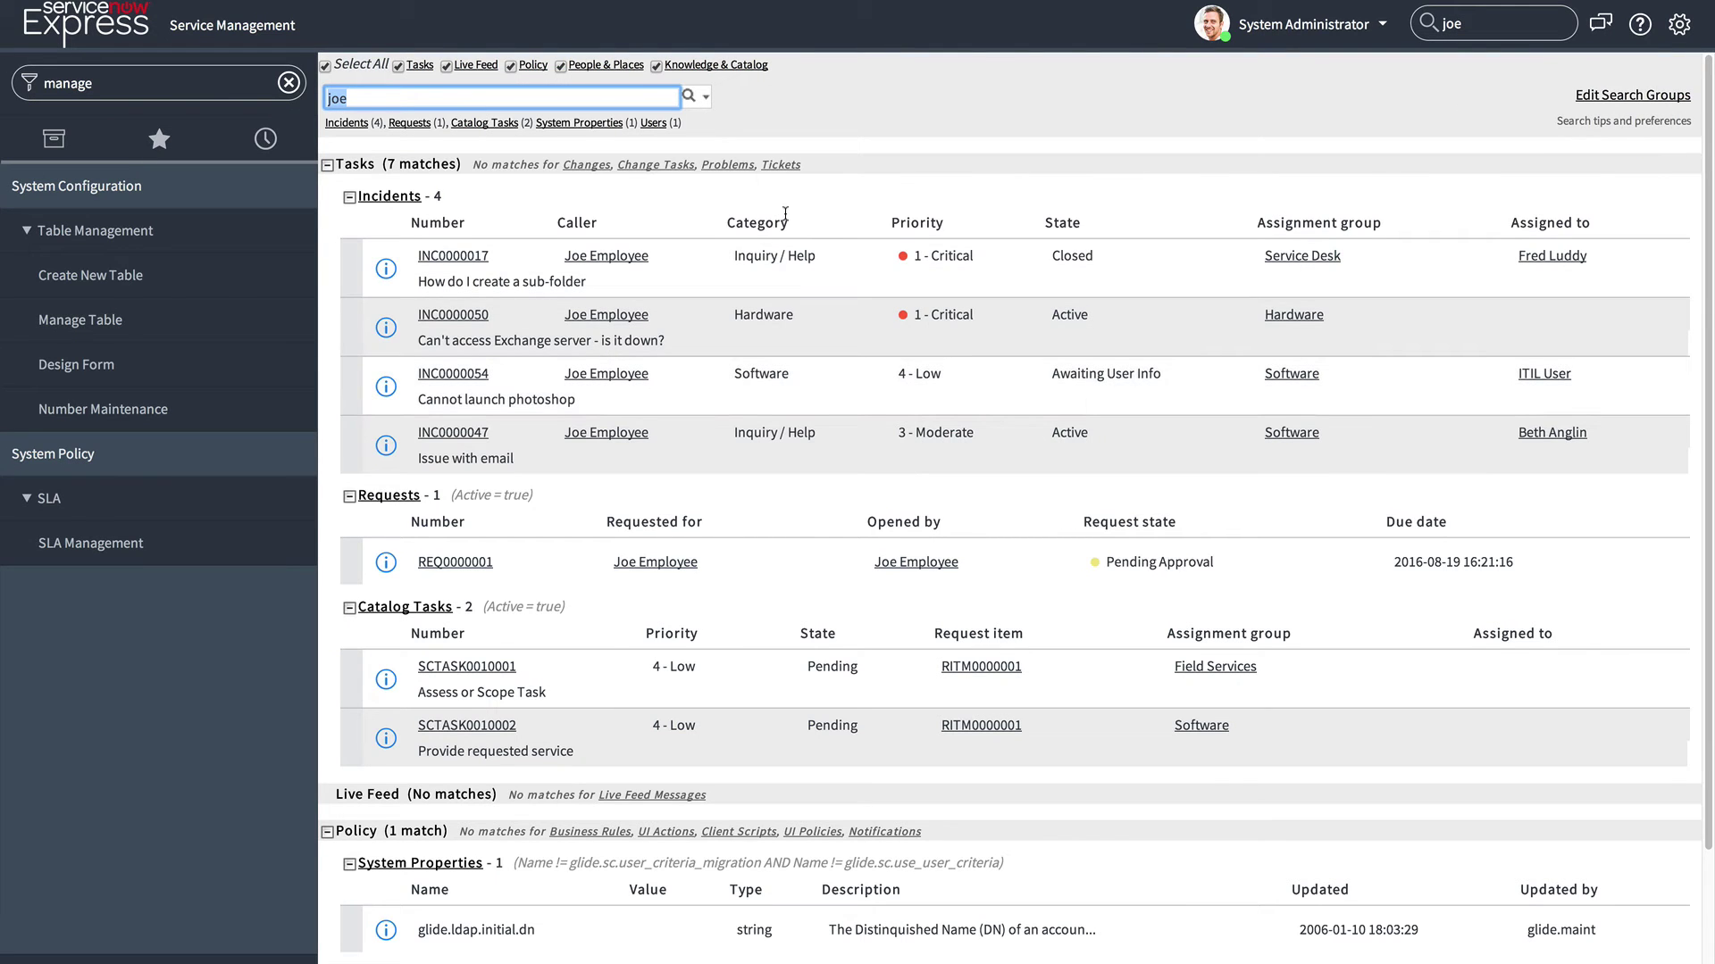
scroll(785, 214, "down", 2)
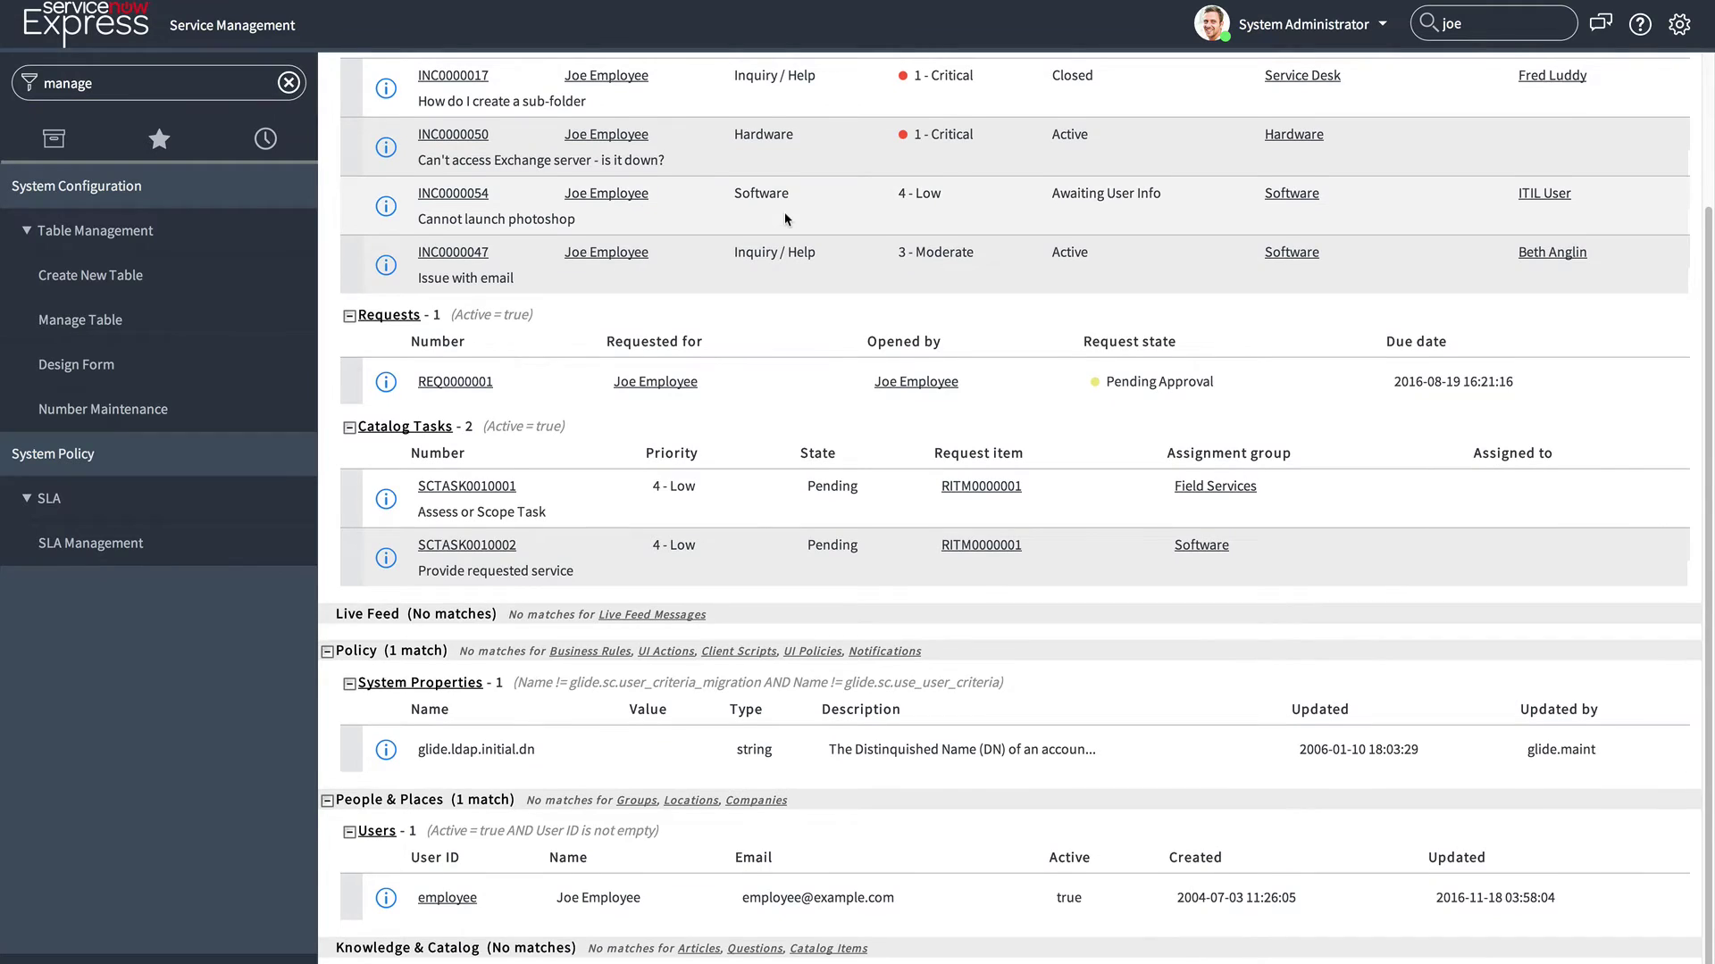
scroll(785, 215, "up", 2)
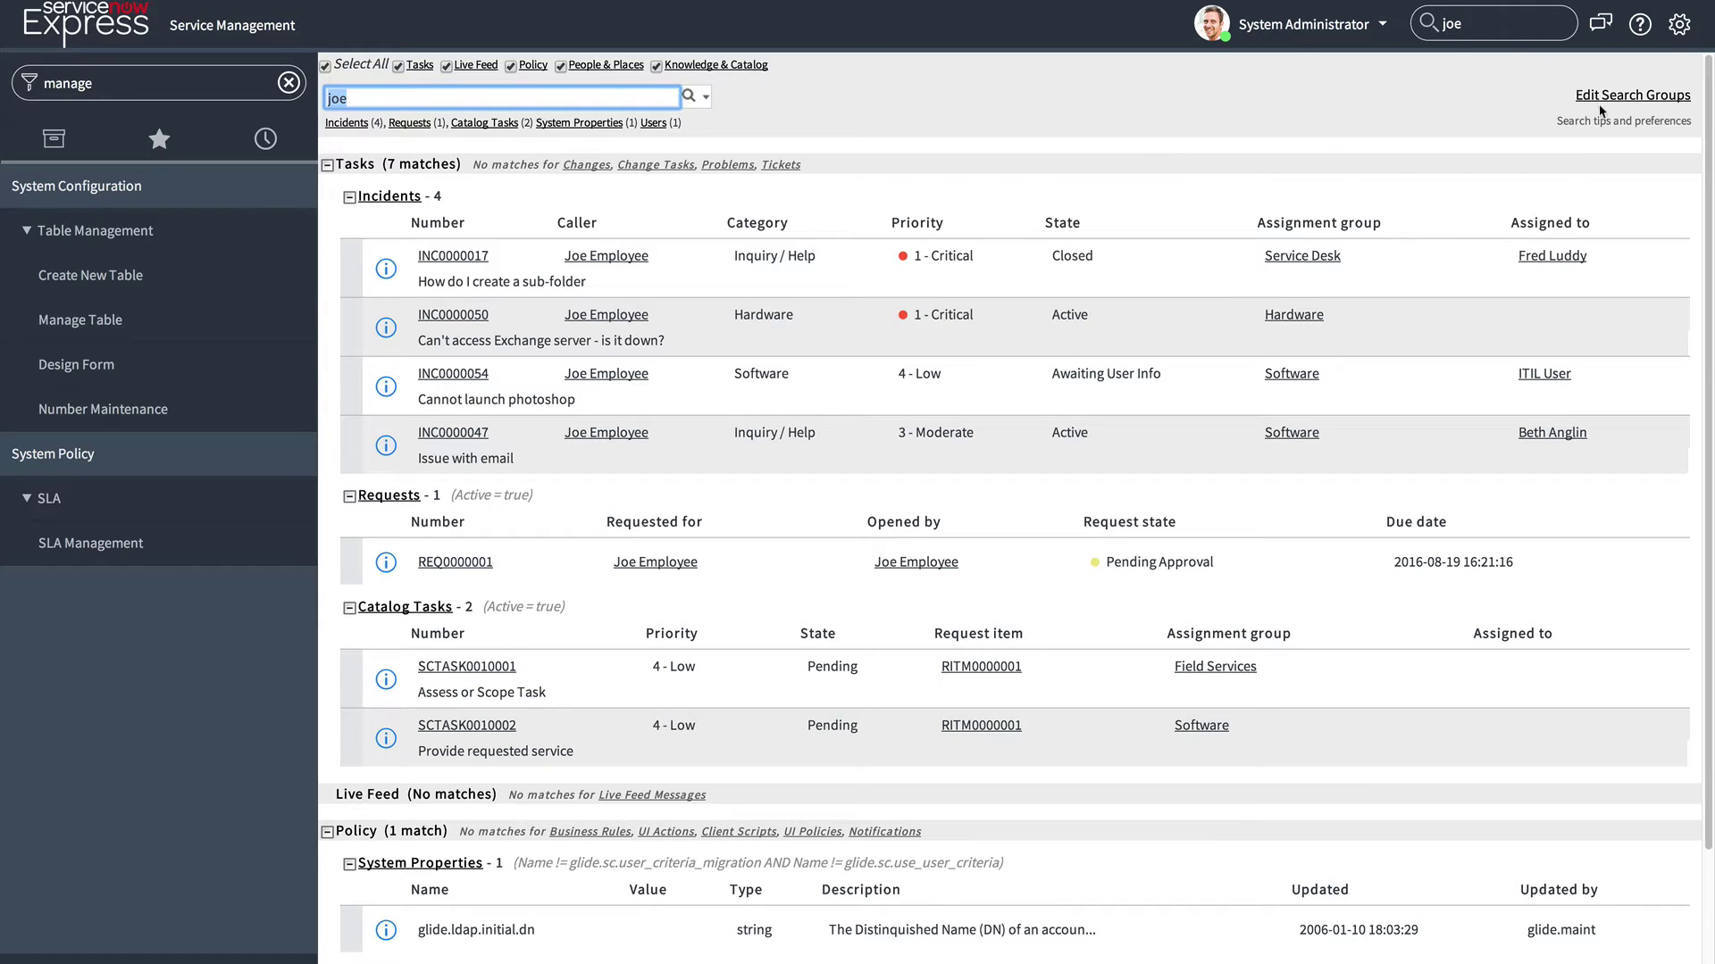
Step: Create a new text search group named CMDB and save it
left_click(1624, 104)
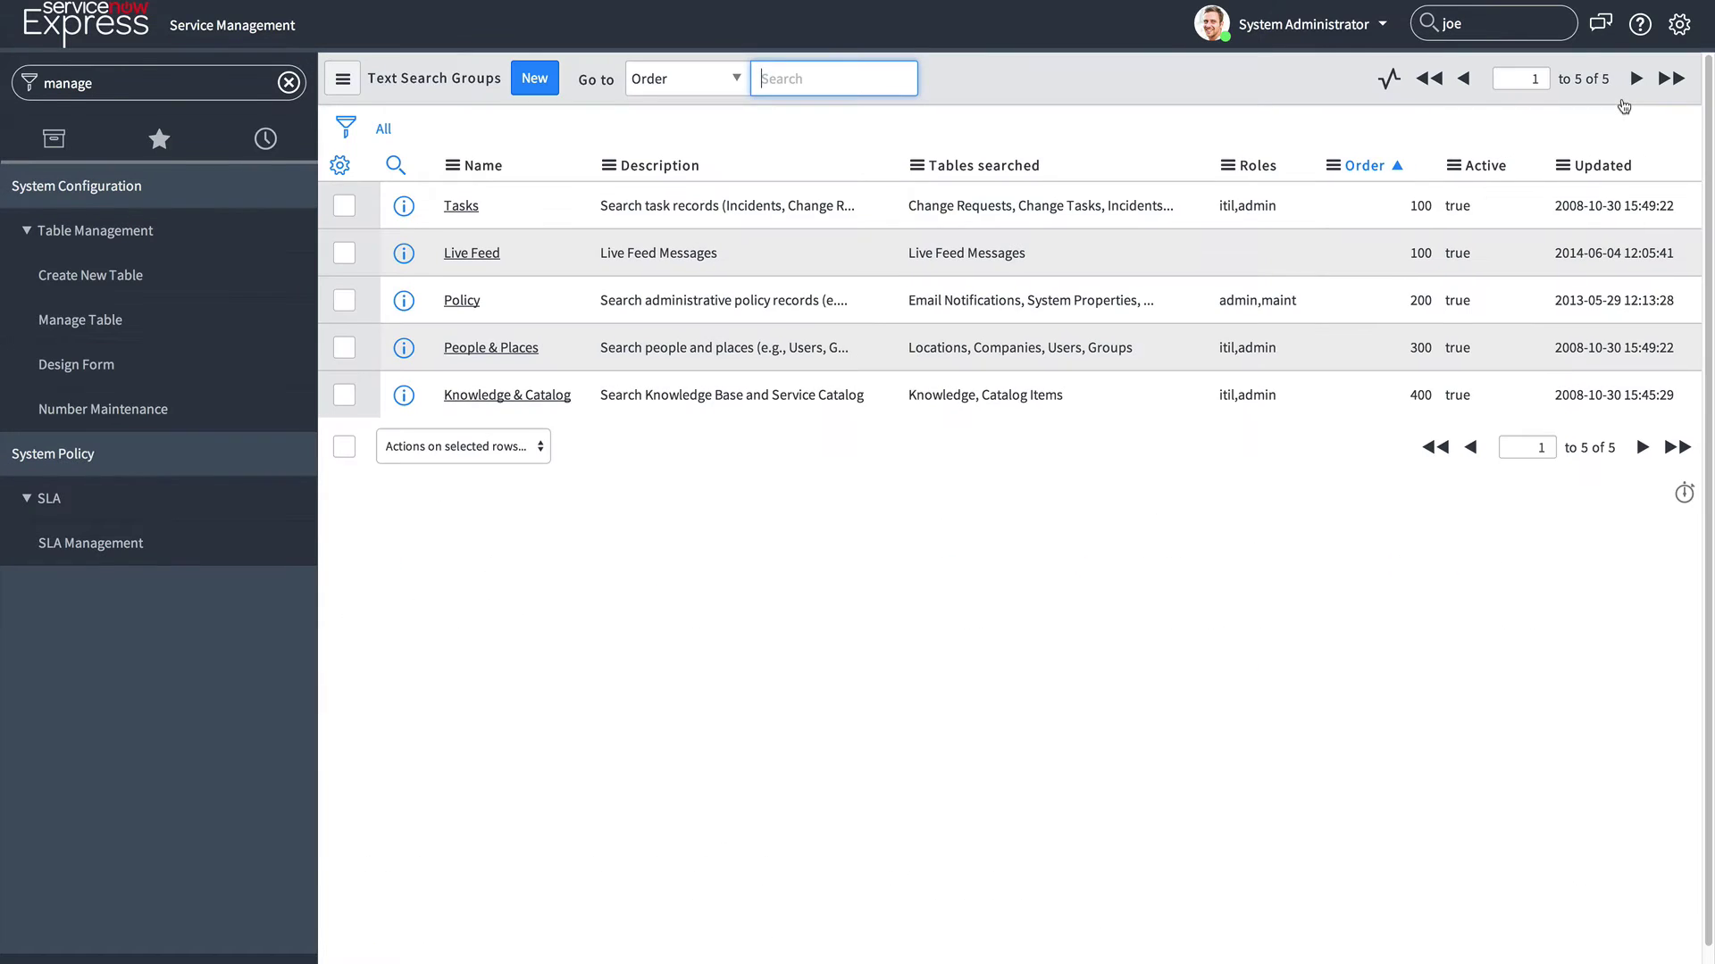
left_click(539, 82)
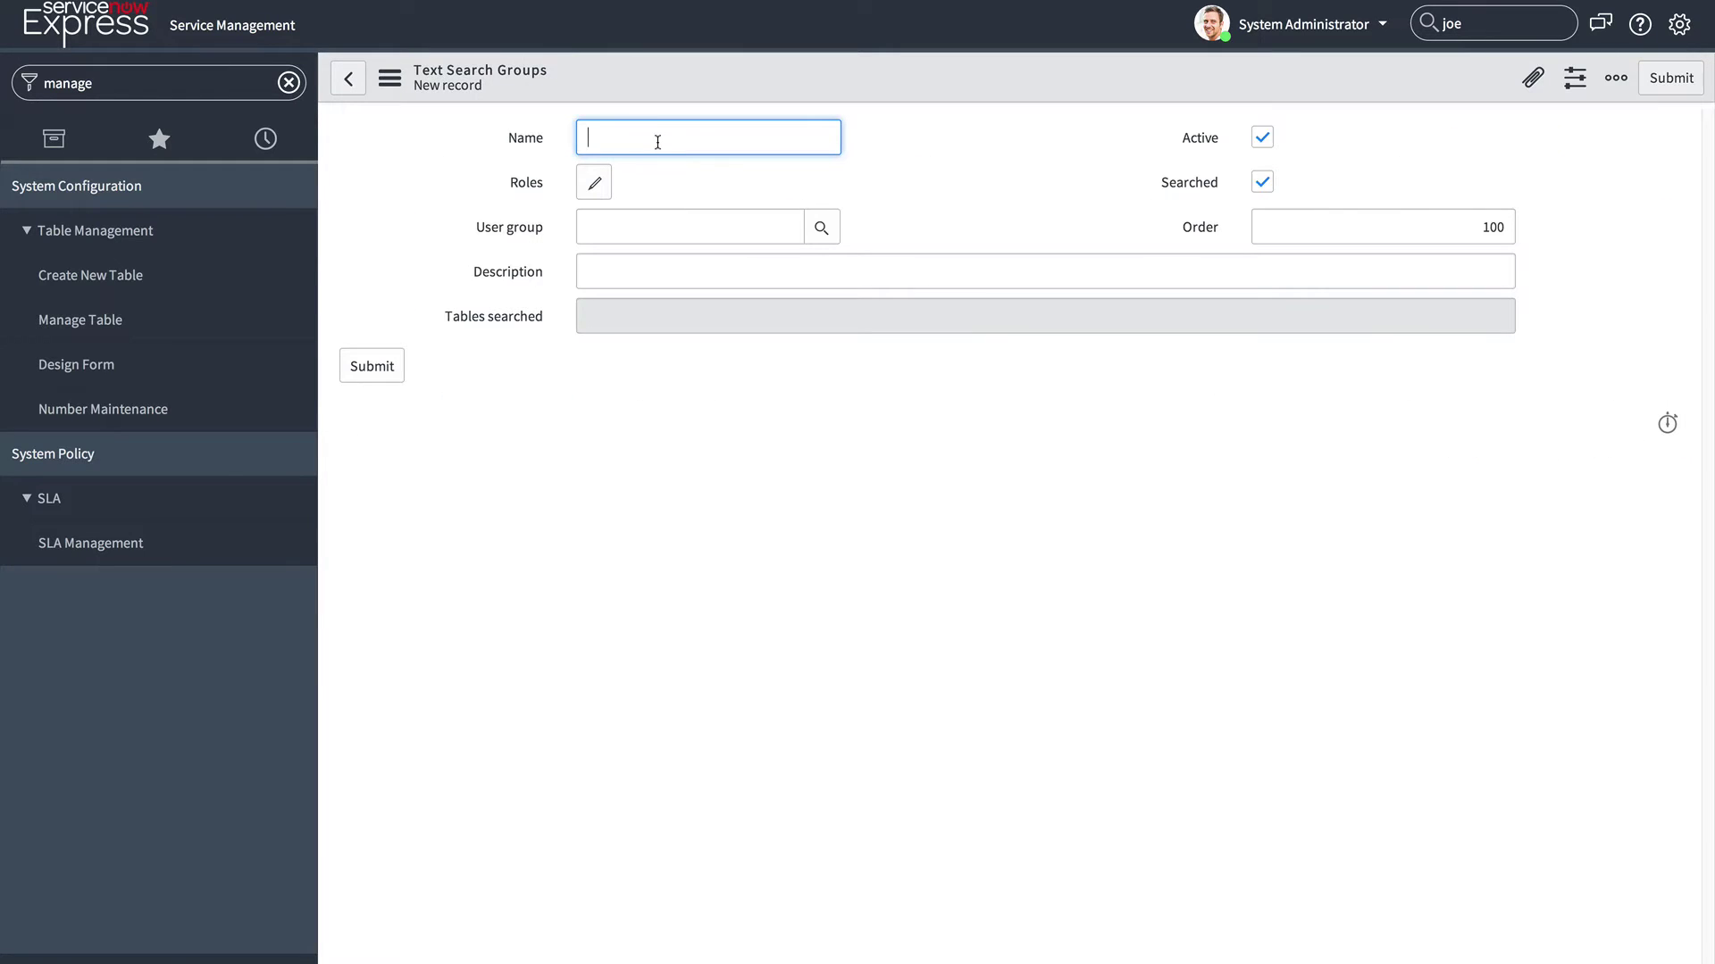
type("CMDB")
right_click(866, 91)
left_click(906, 111)
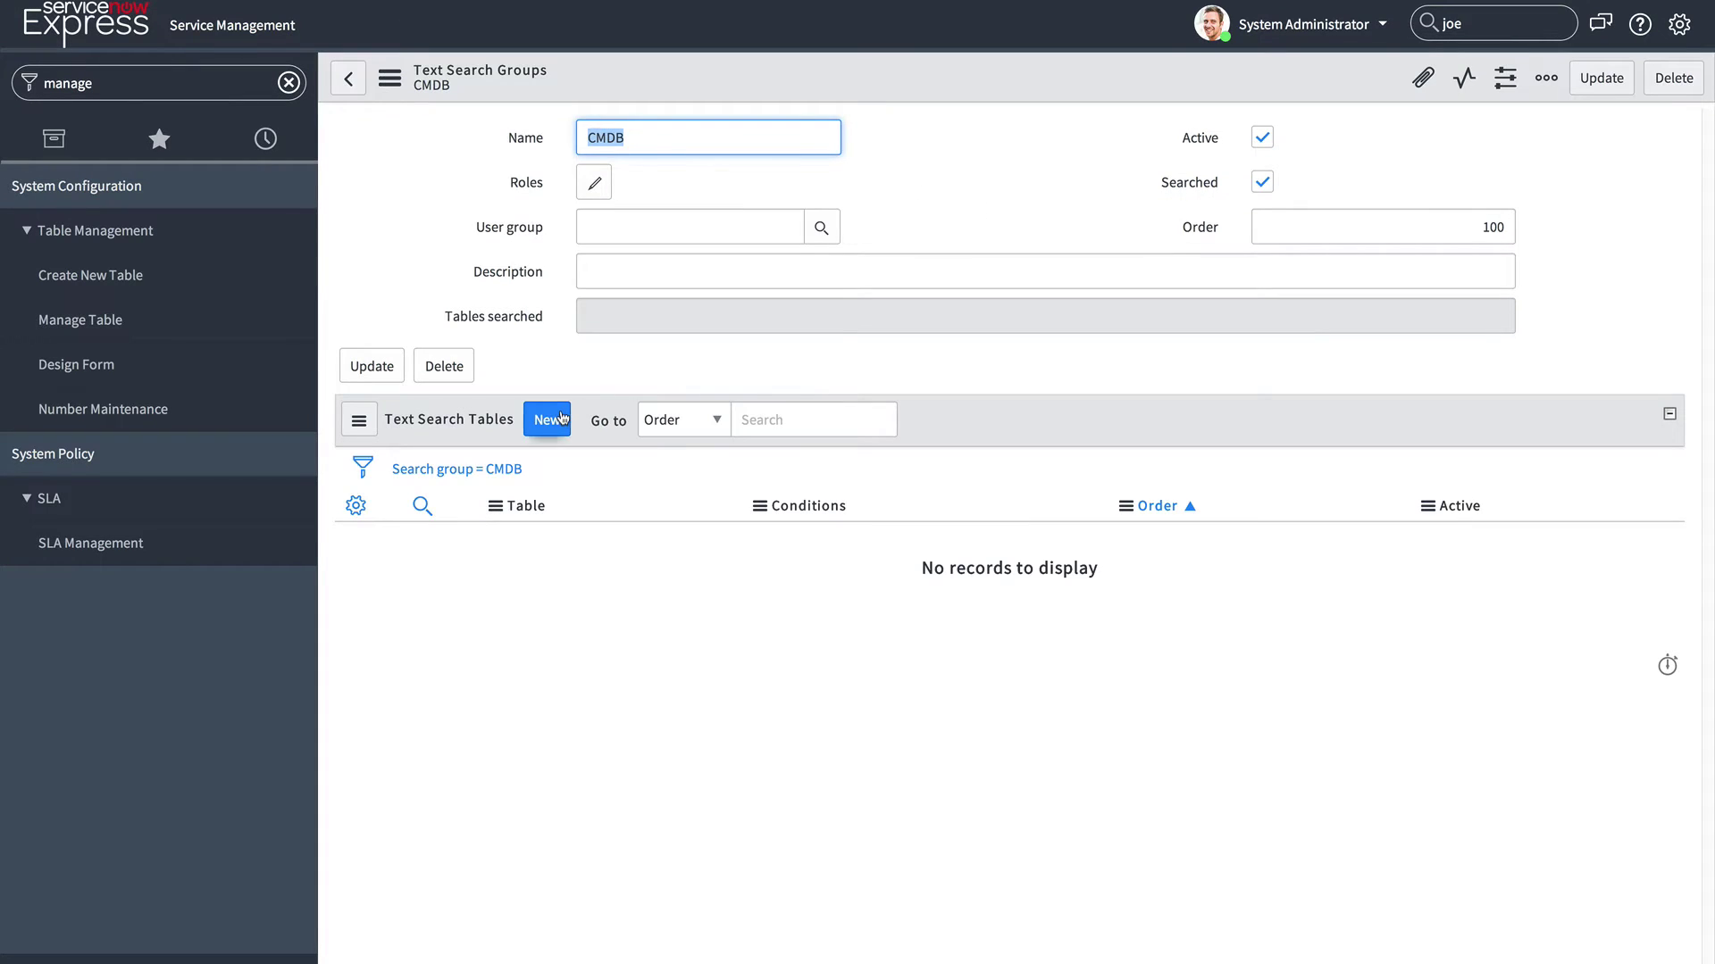
Step: Add the Configuration Item table to the CMDB search group
left_click(561, 419)
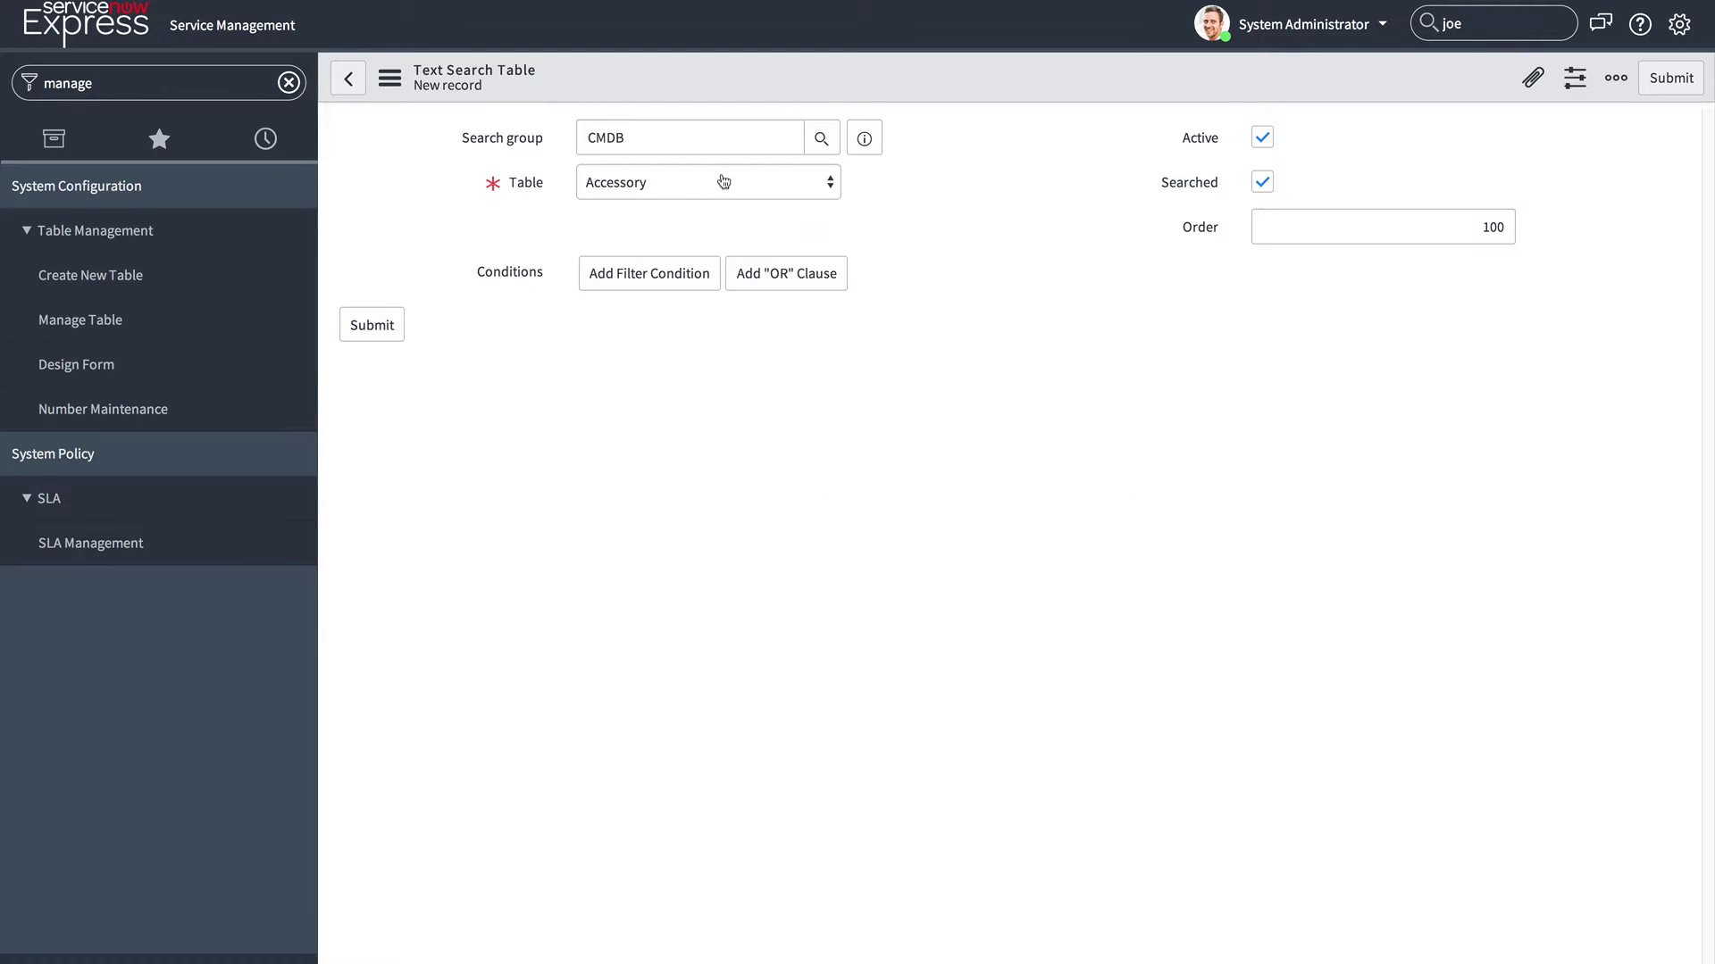
left_click(723, 183)
type("conf")
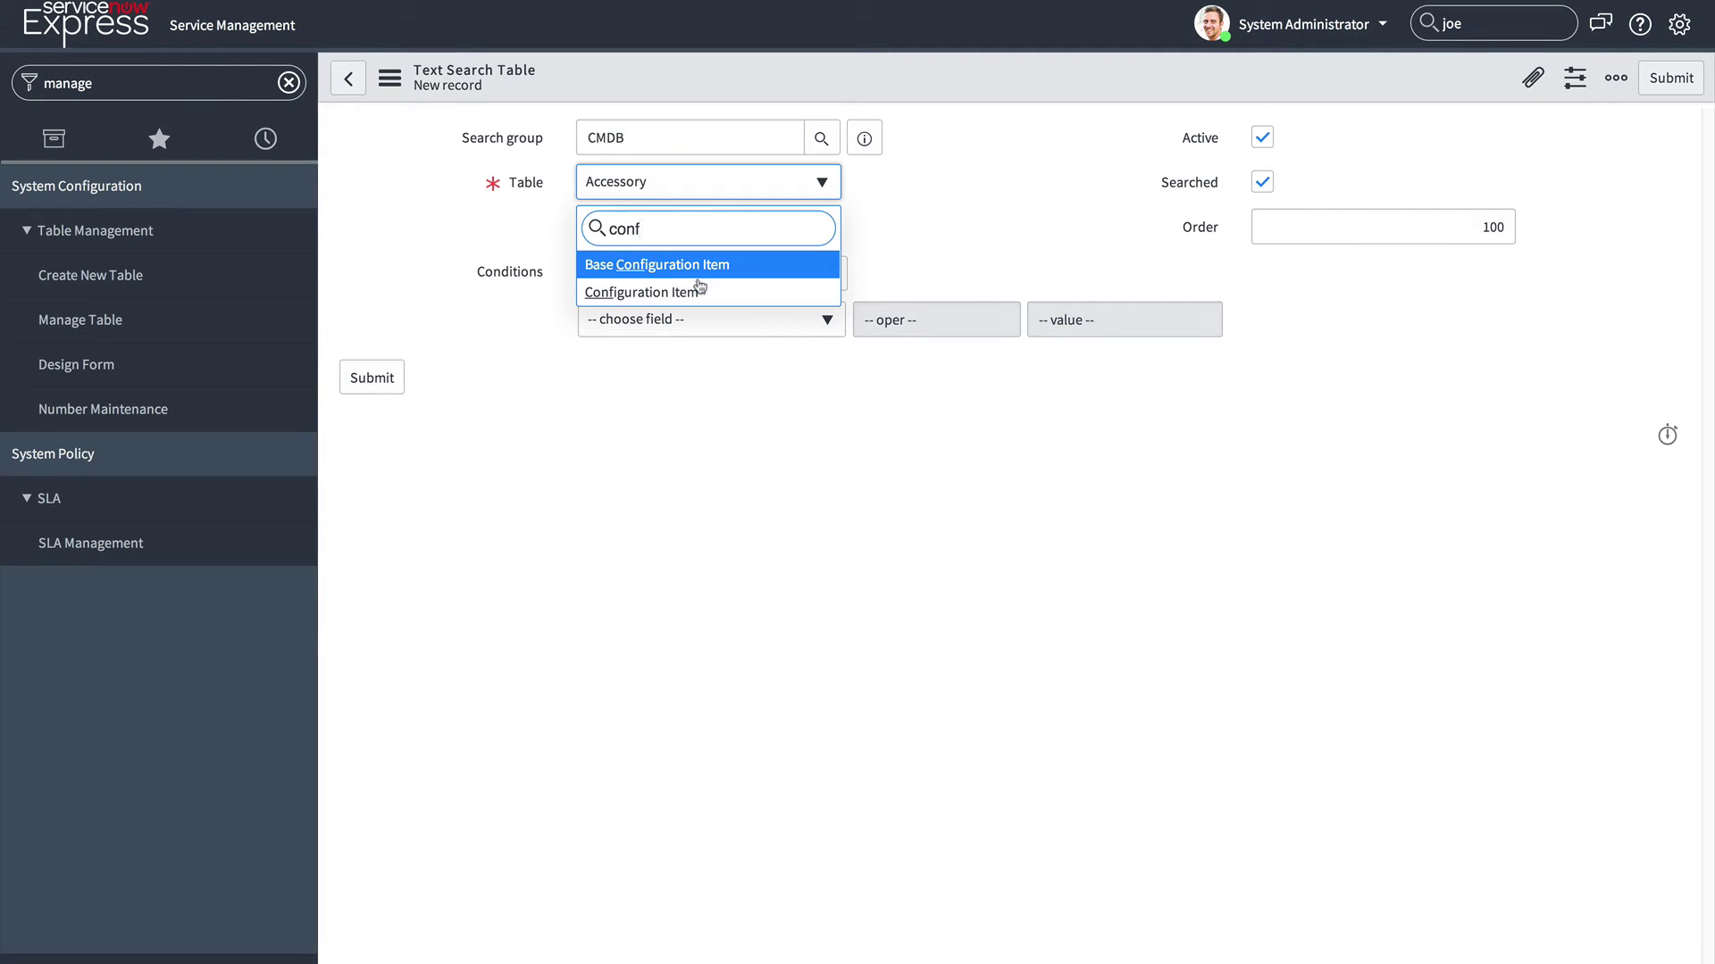
left_click(699, 290)
left_click(399, 375)
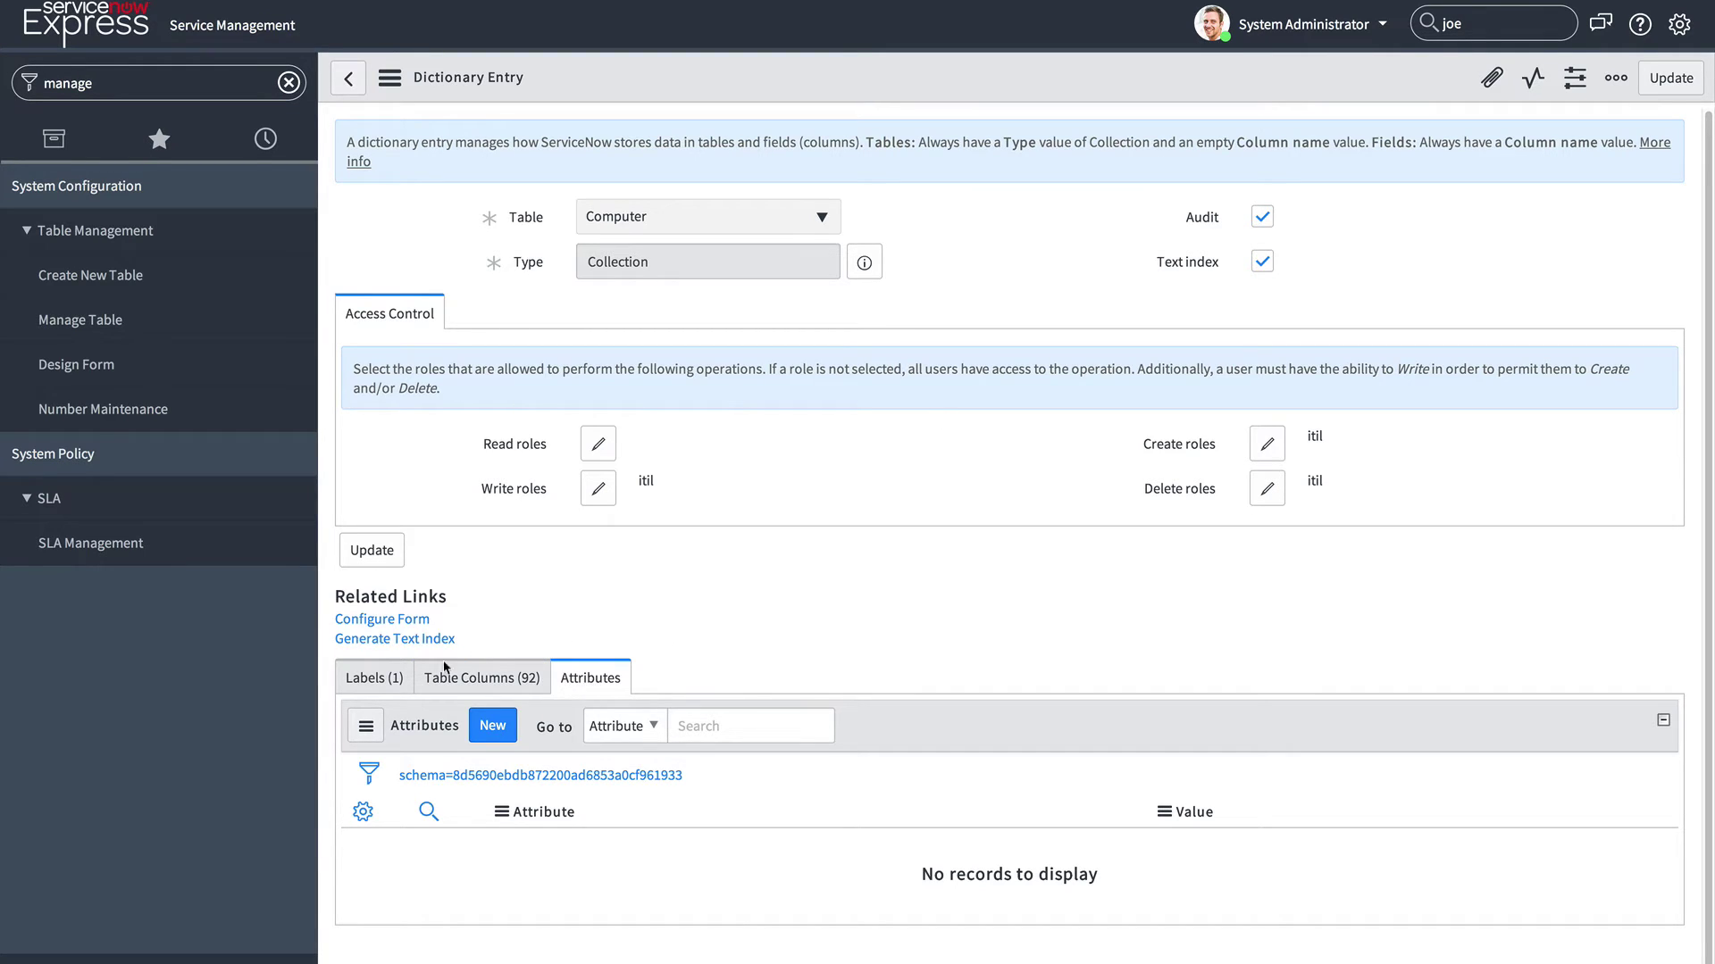
Step: Give the Computer table's dictionary entry an Email client attribute with value true
left_click(492, 725)
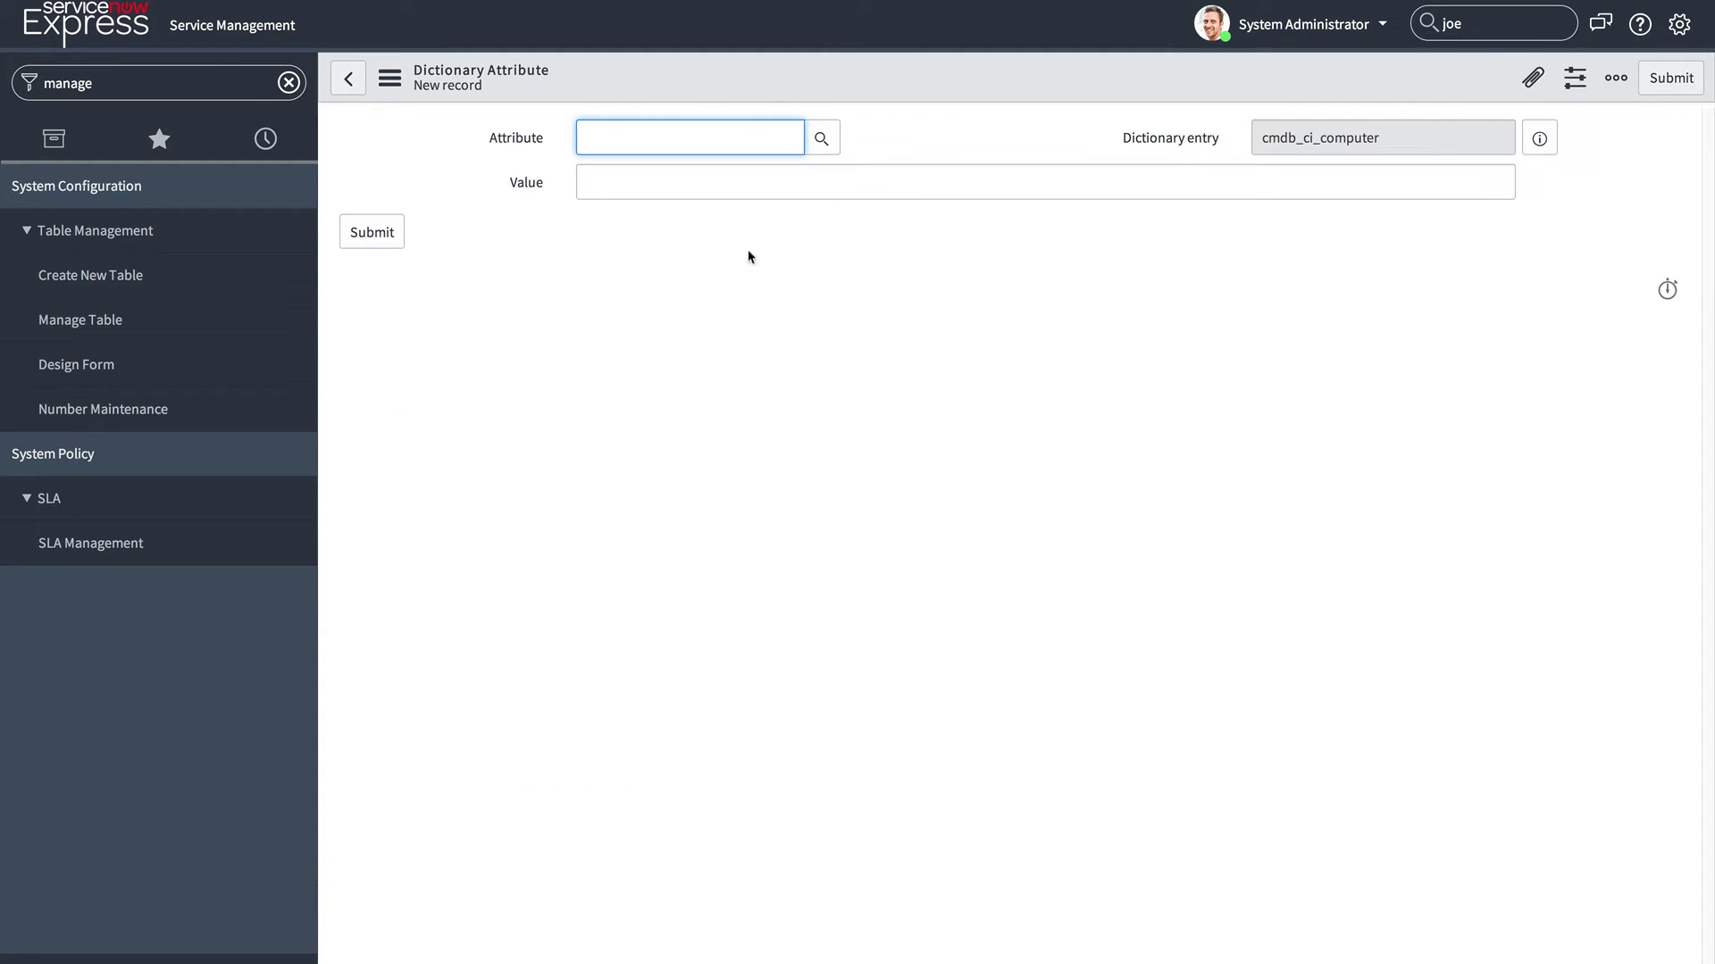
left_click(820, 139)
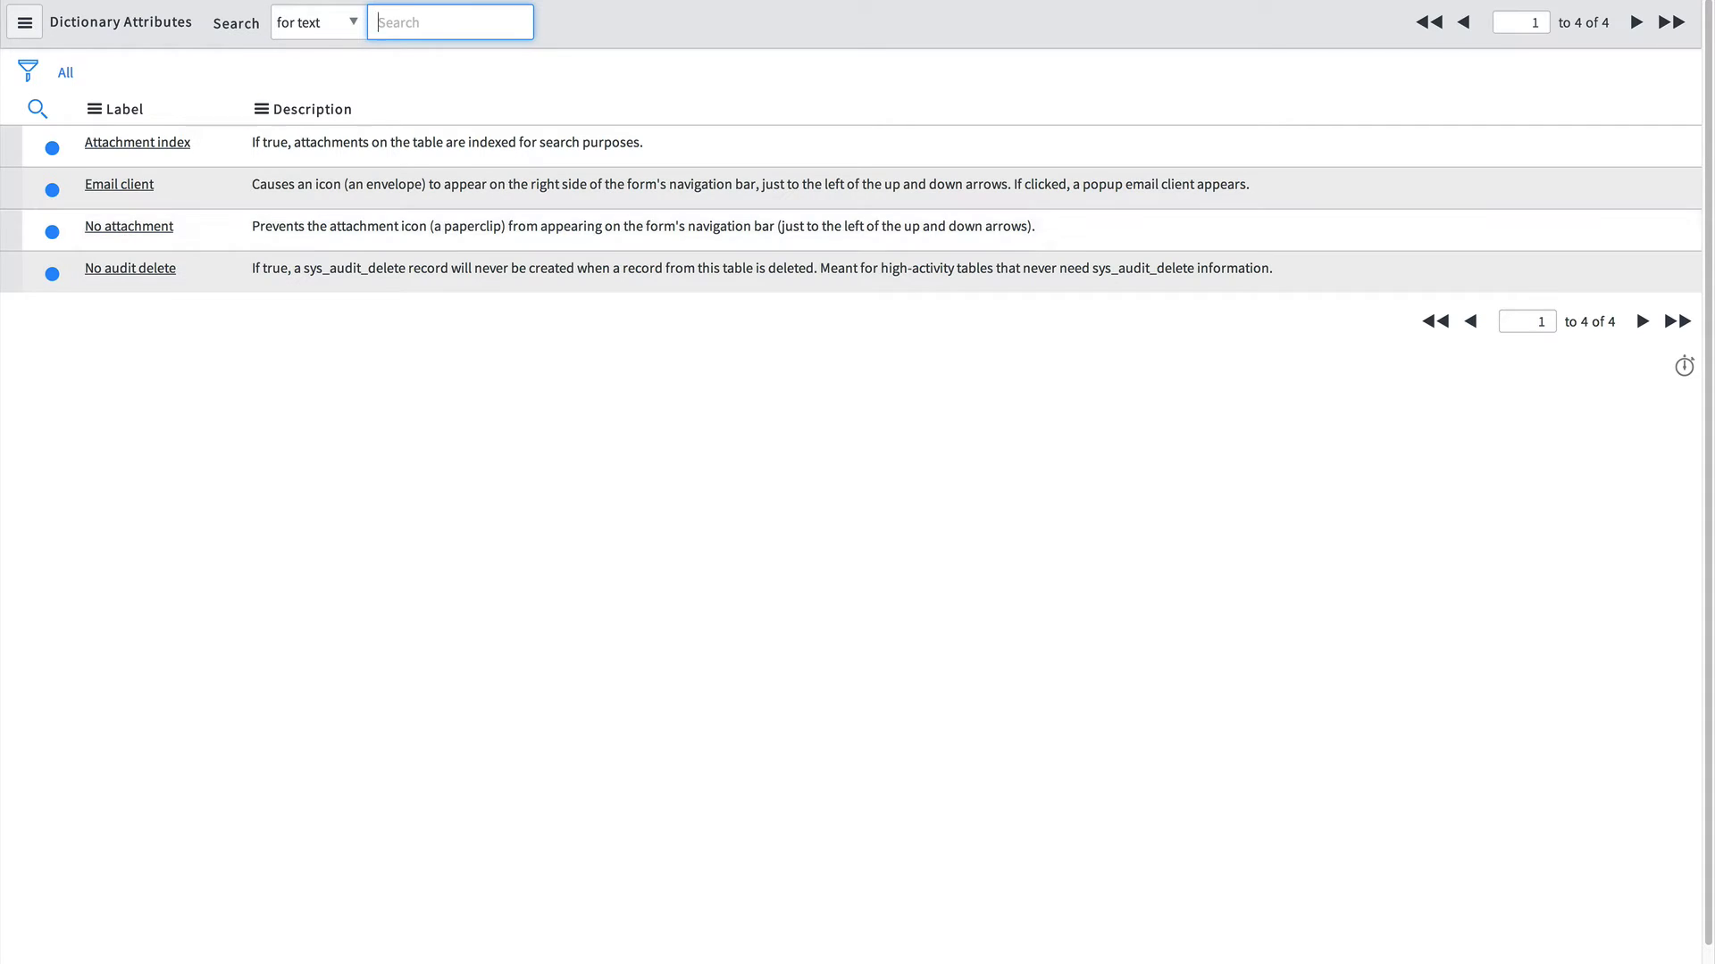
left_click(105, 183)
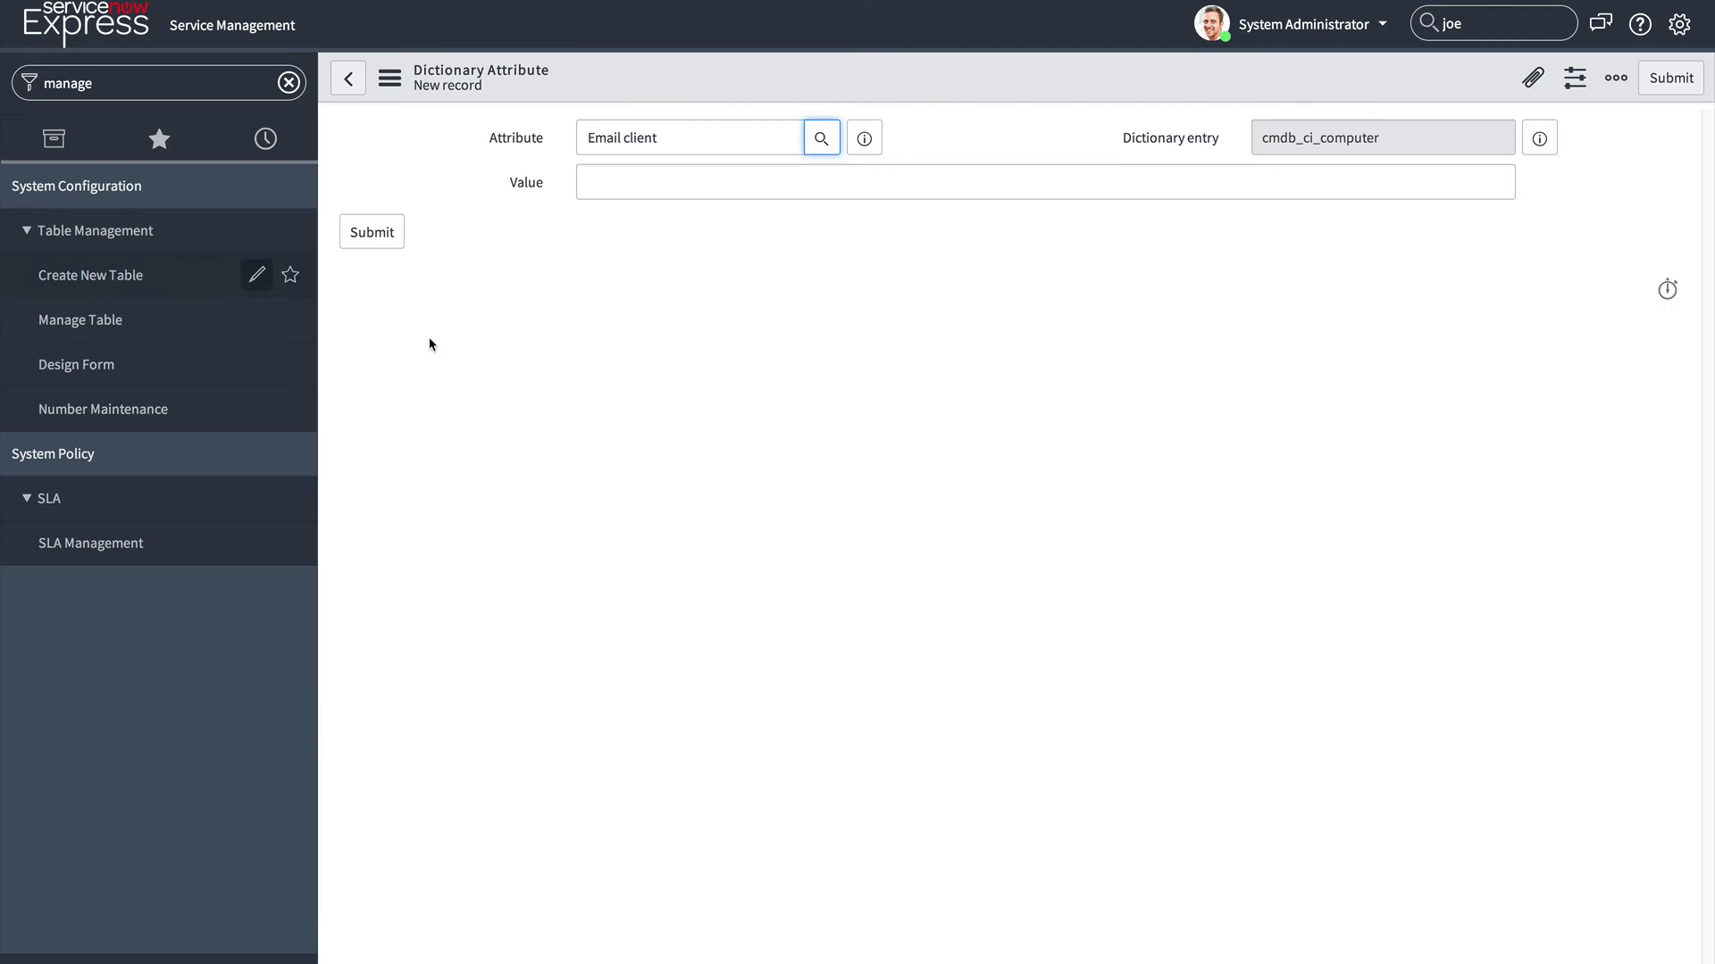
left_click(626, 192)
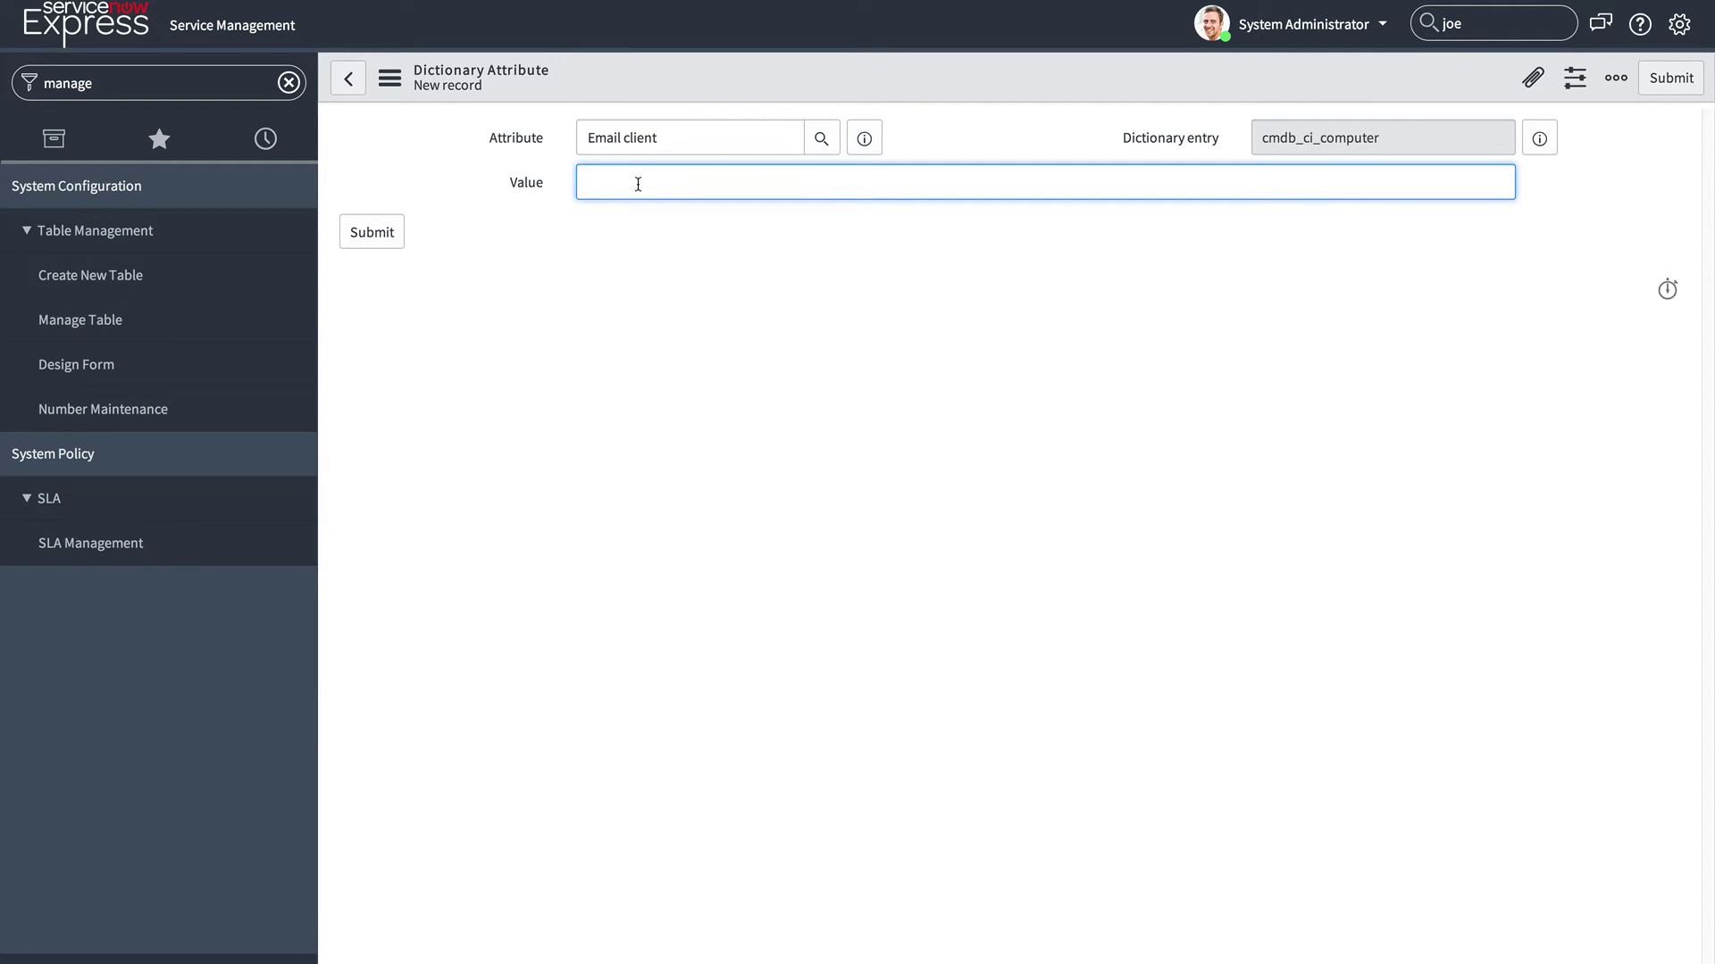
type("true")
left_click(387, 233)
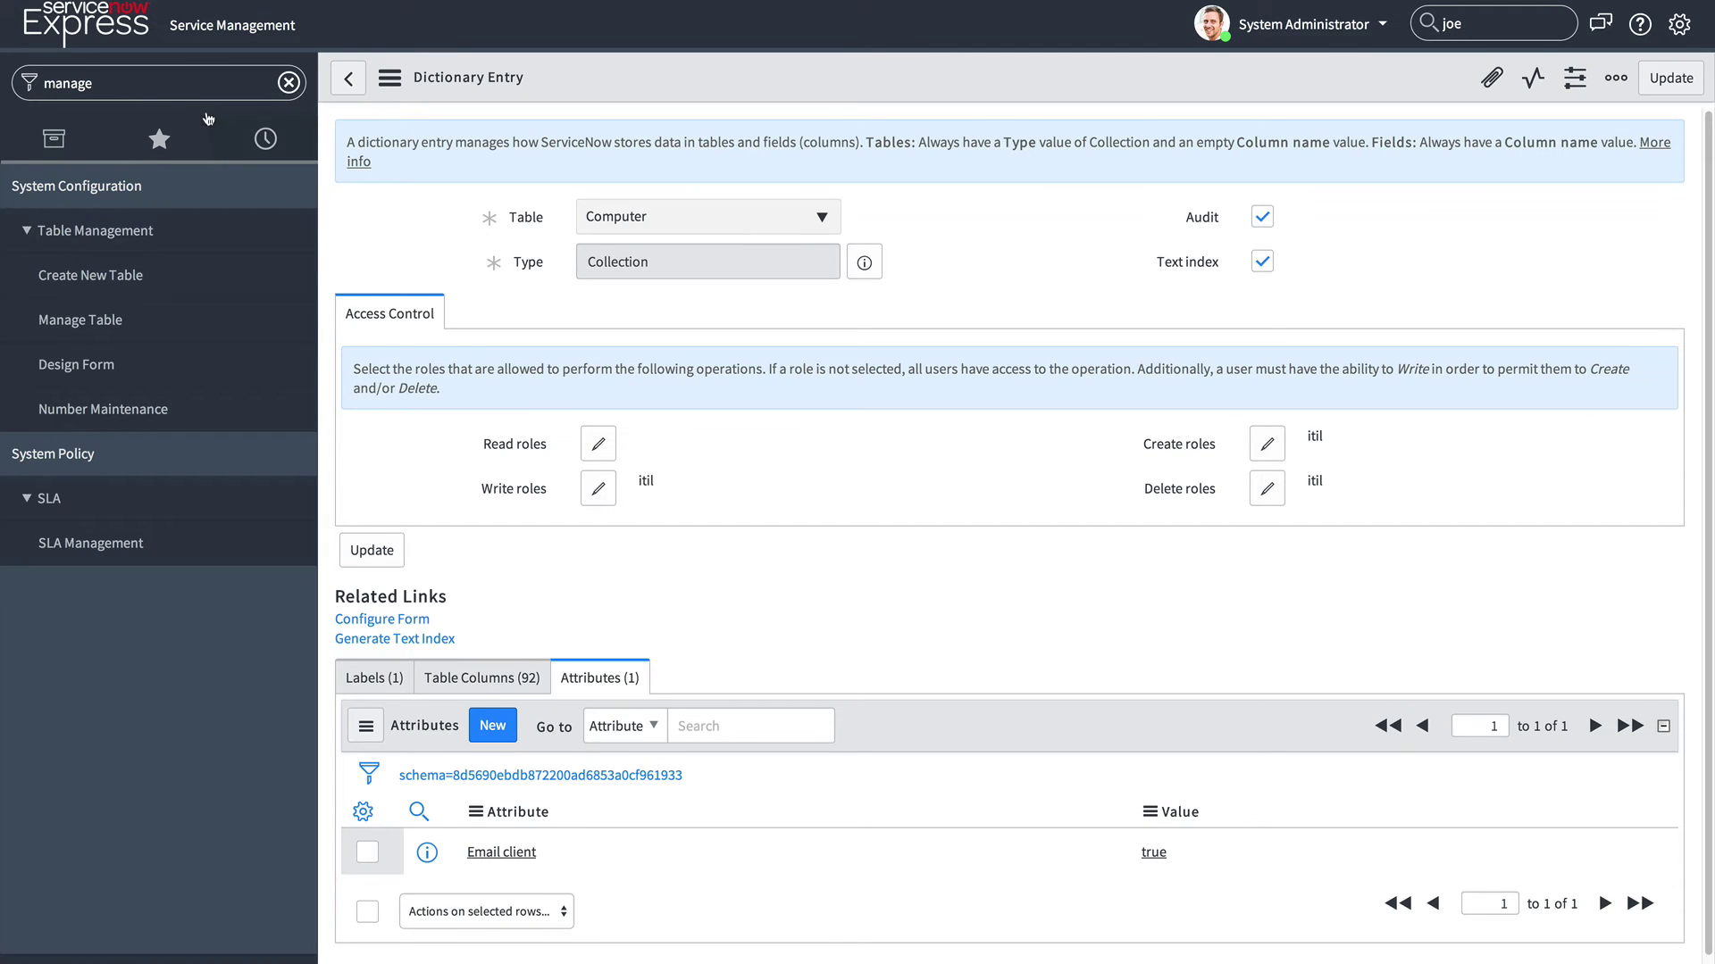
Step: Open Computer record P1000228 and close its more-options menu
double_click(165, 79)
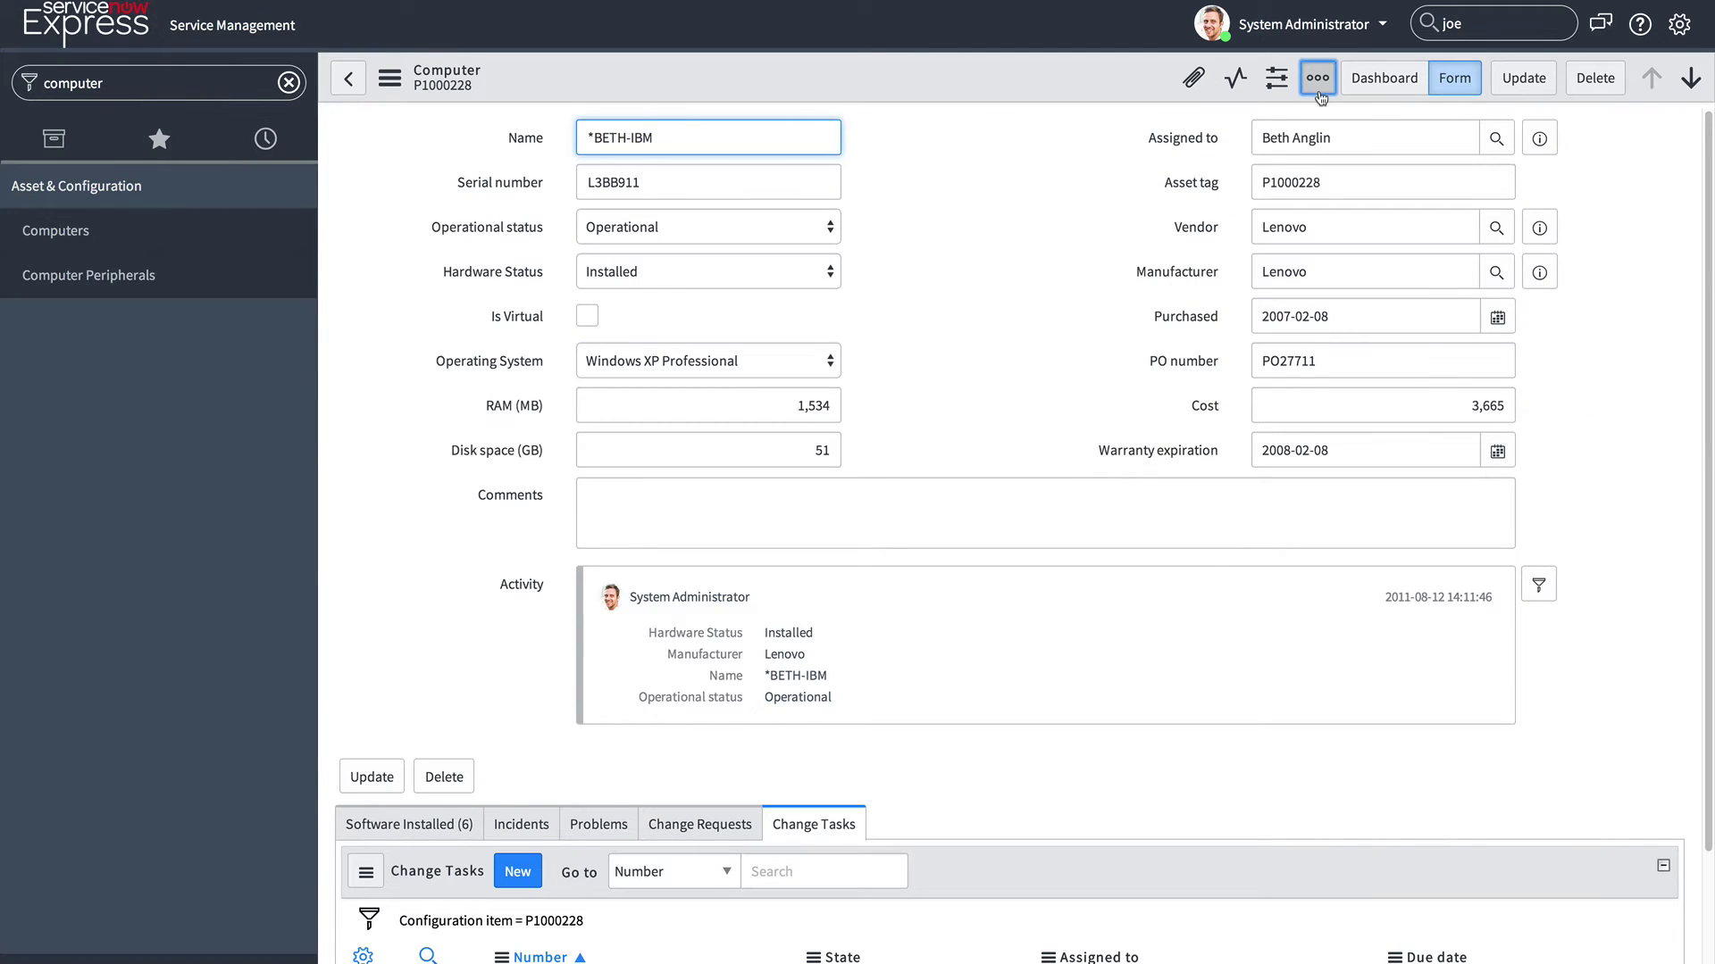
left_click(1319, 89)
left_click(1029, 335)
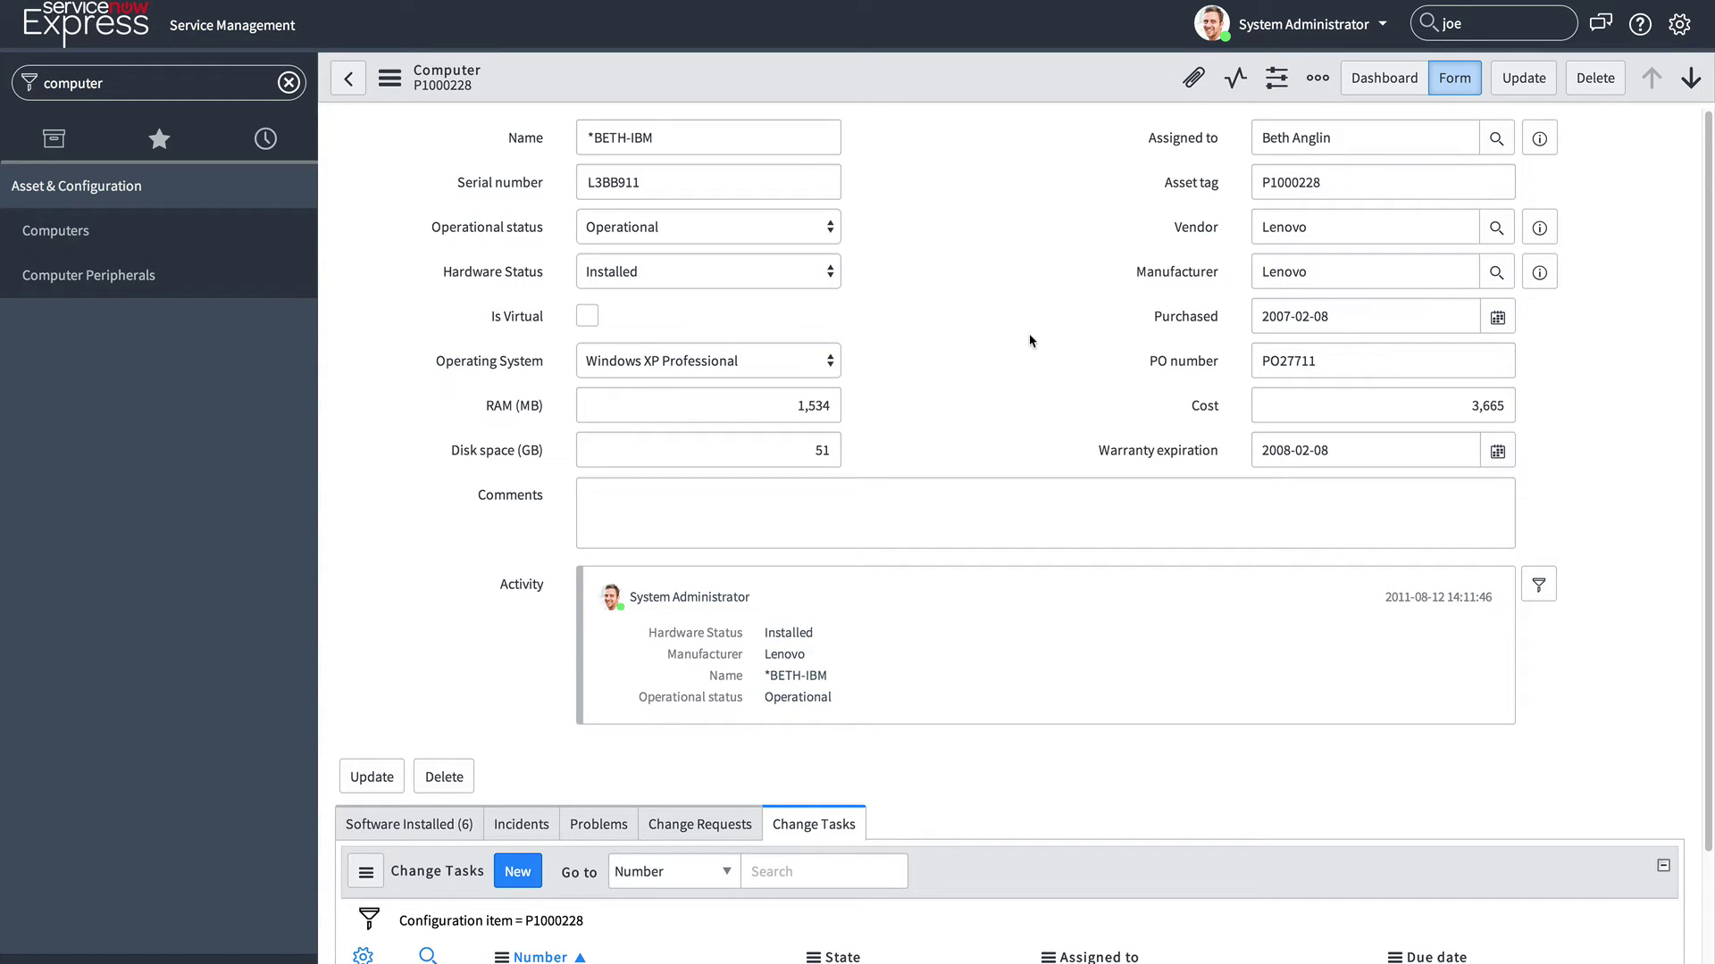
Step: Open the Asset tag dictionary entry and view its Enable barcode scanner attribute
right_click(1190, 189)
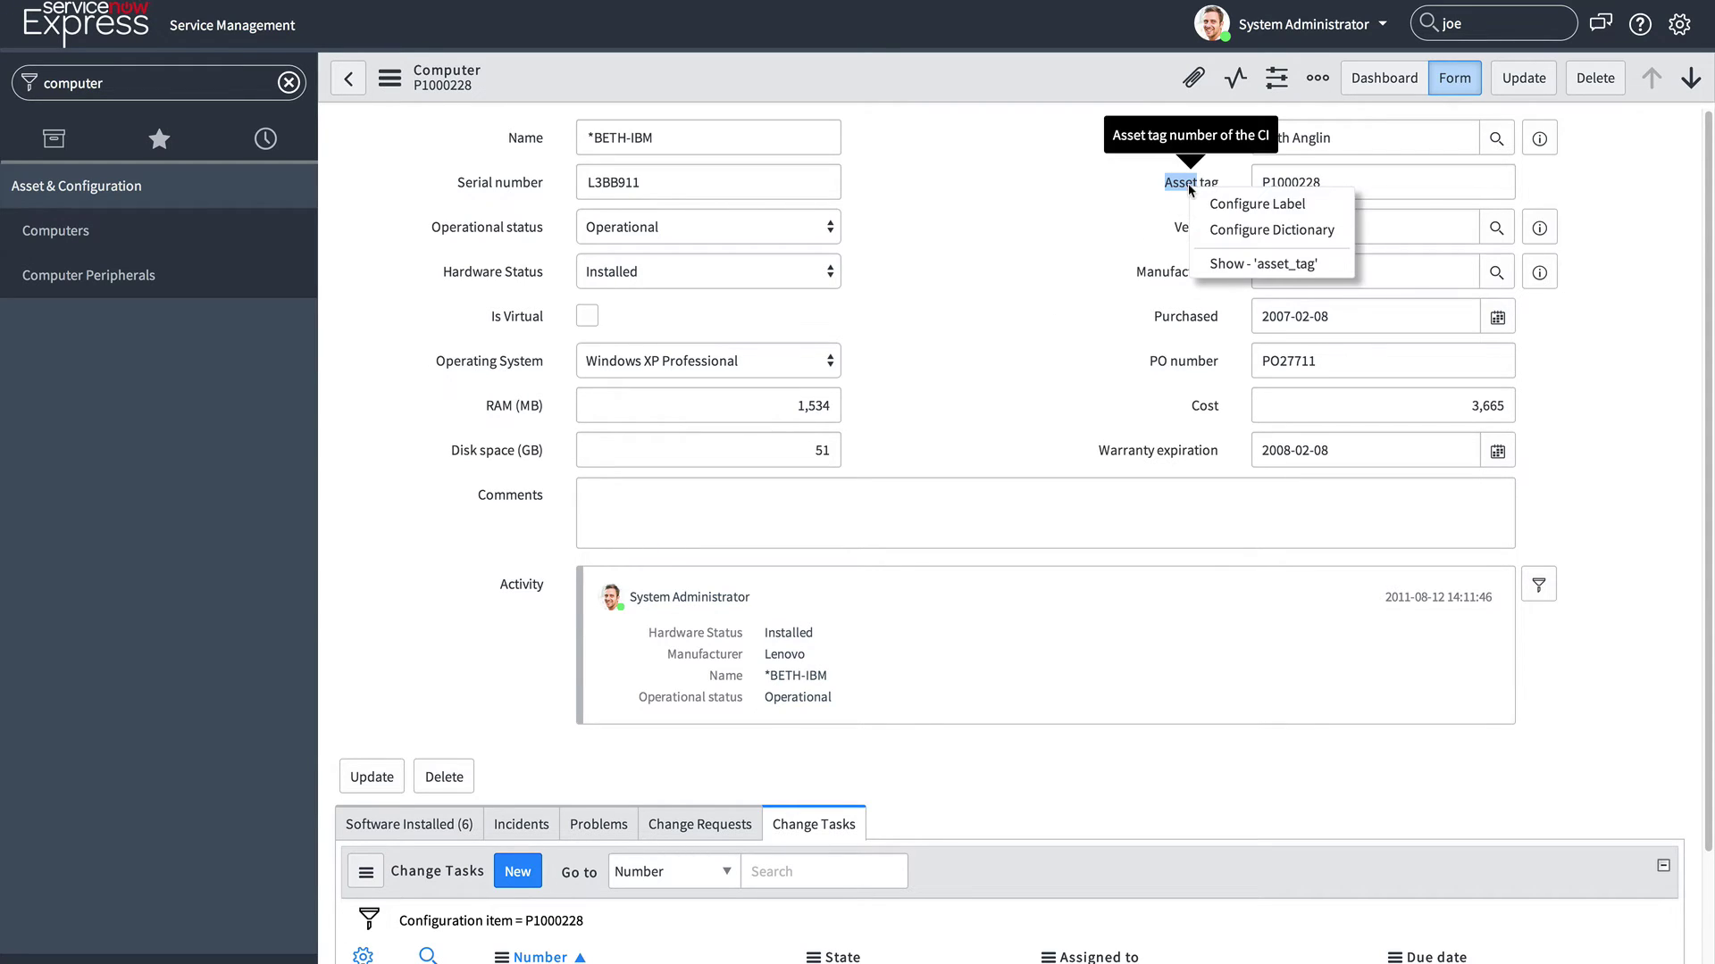
left_click(1277, 233)
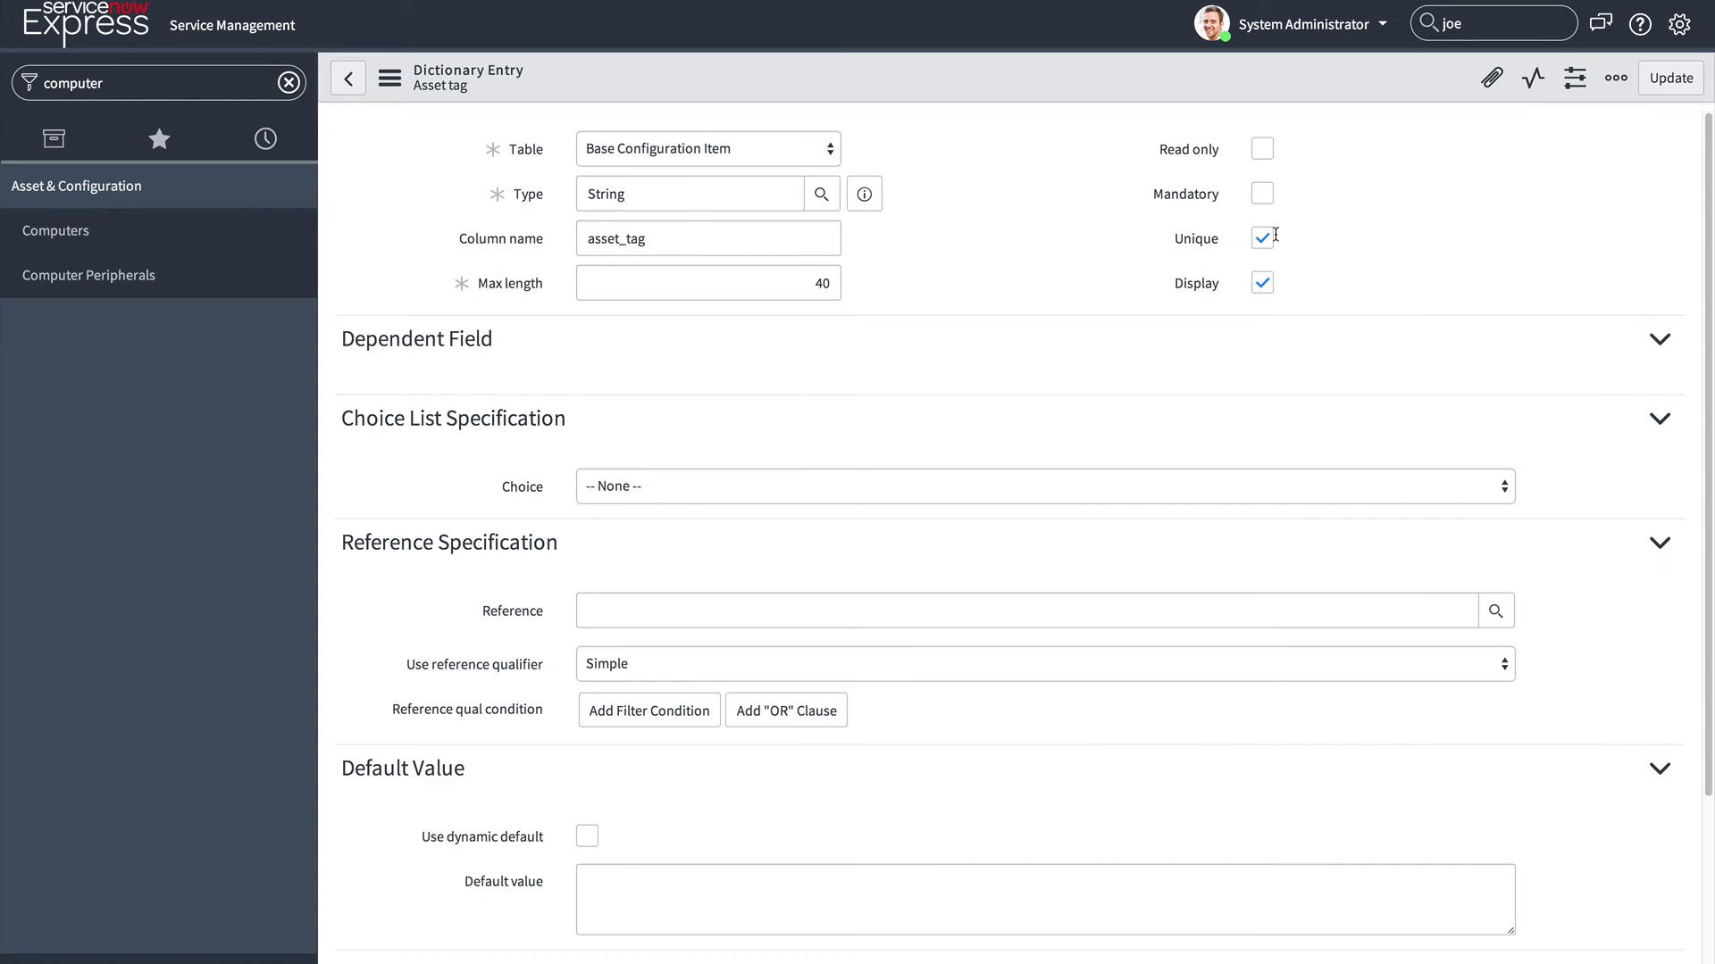
scroll(909, 377, "down", 1)
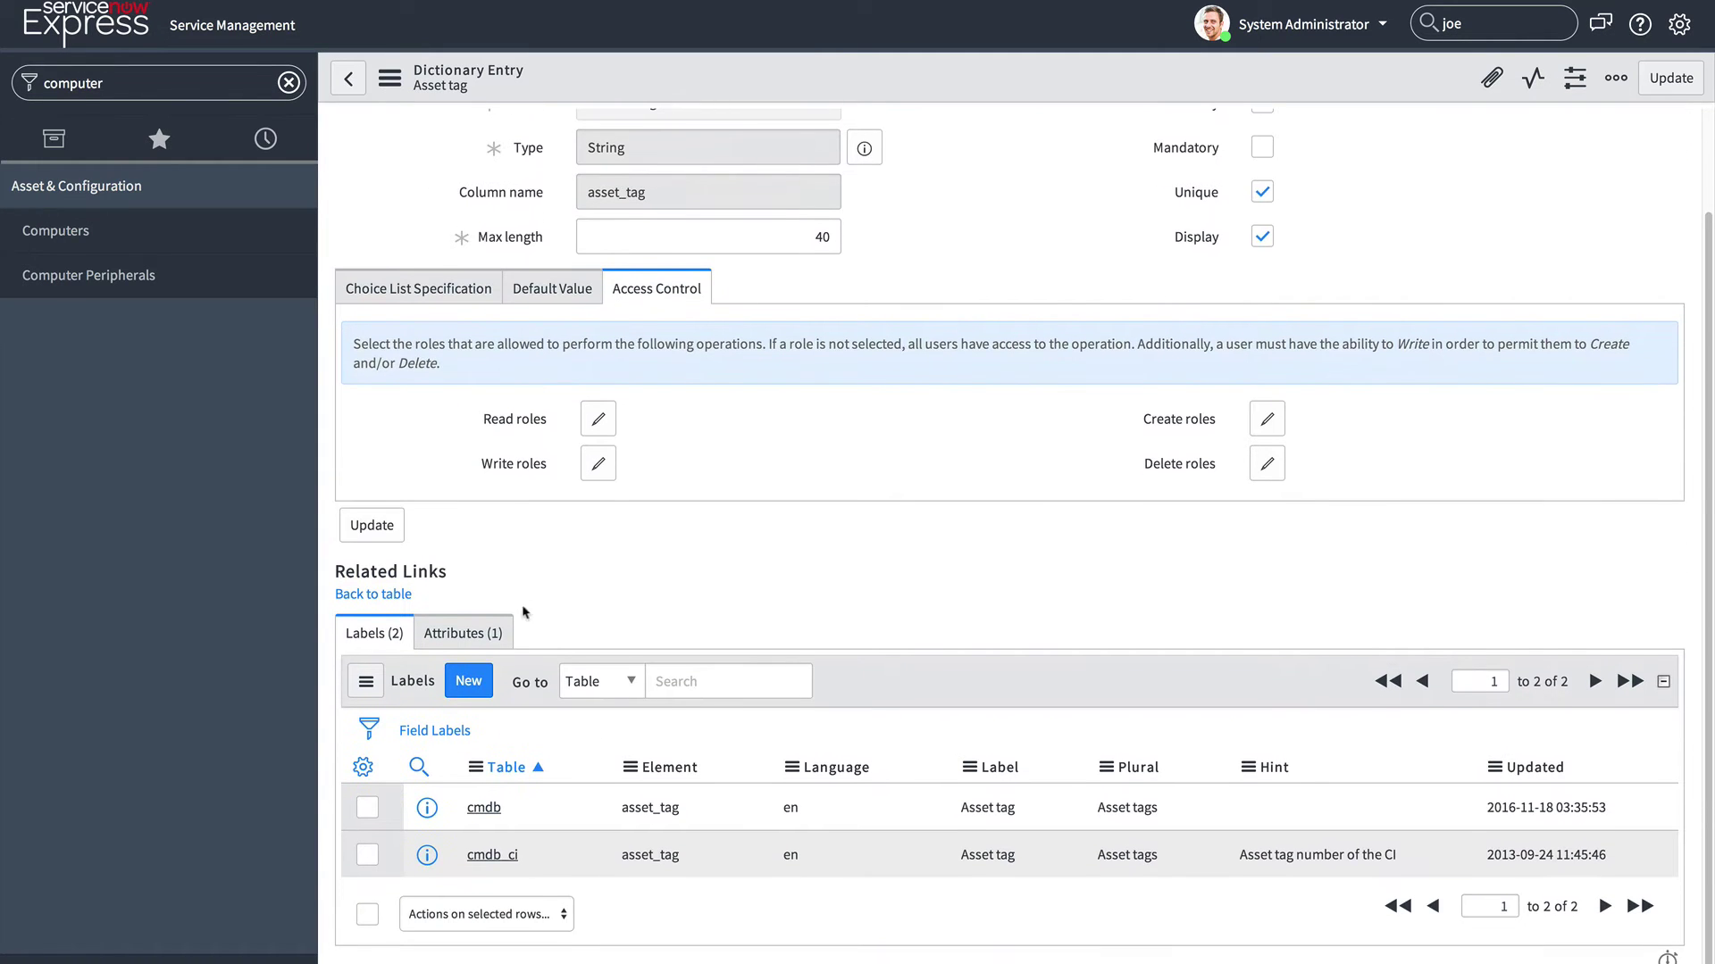
left_click(492, 633)
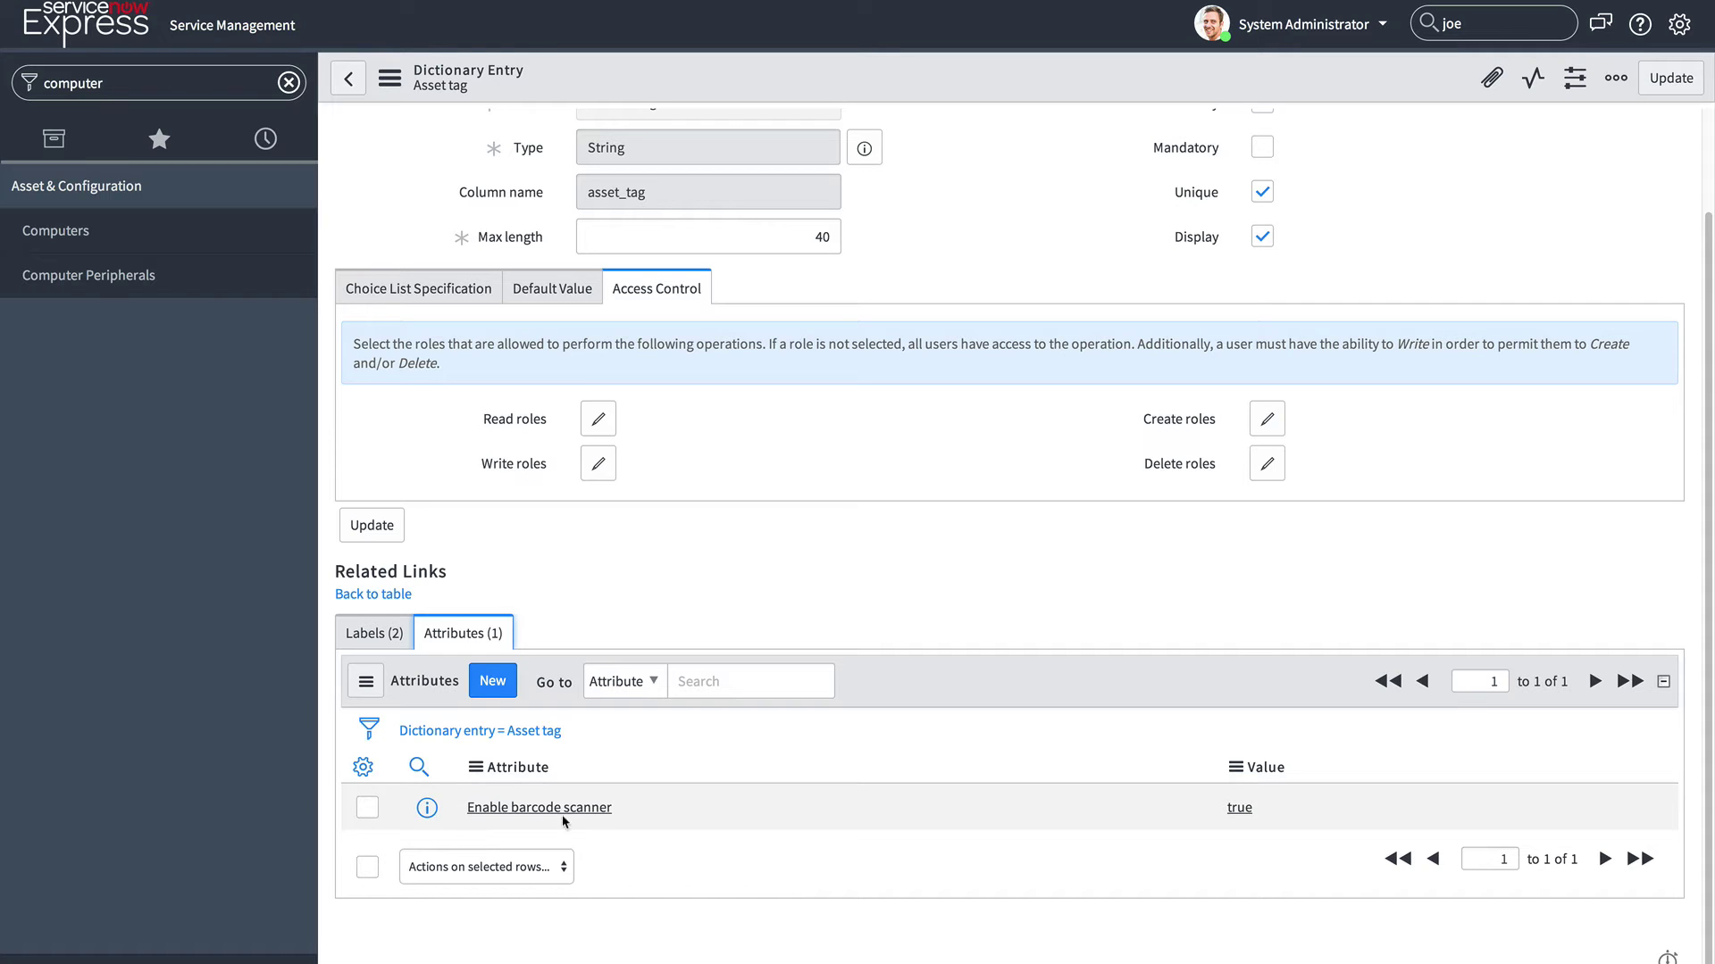
Step: Start a new Asset tag attribute and look up the seven available dictionary attributes
left_click(492, 681)
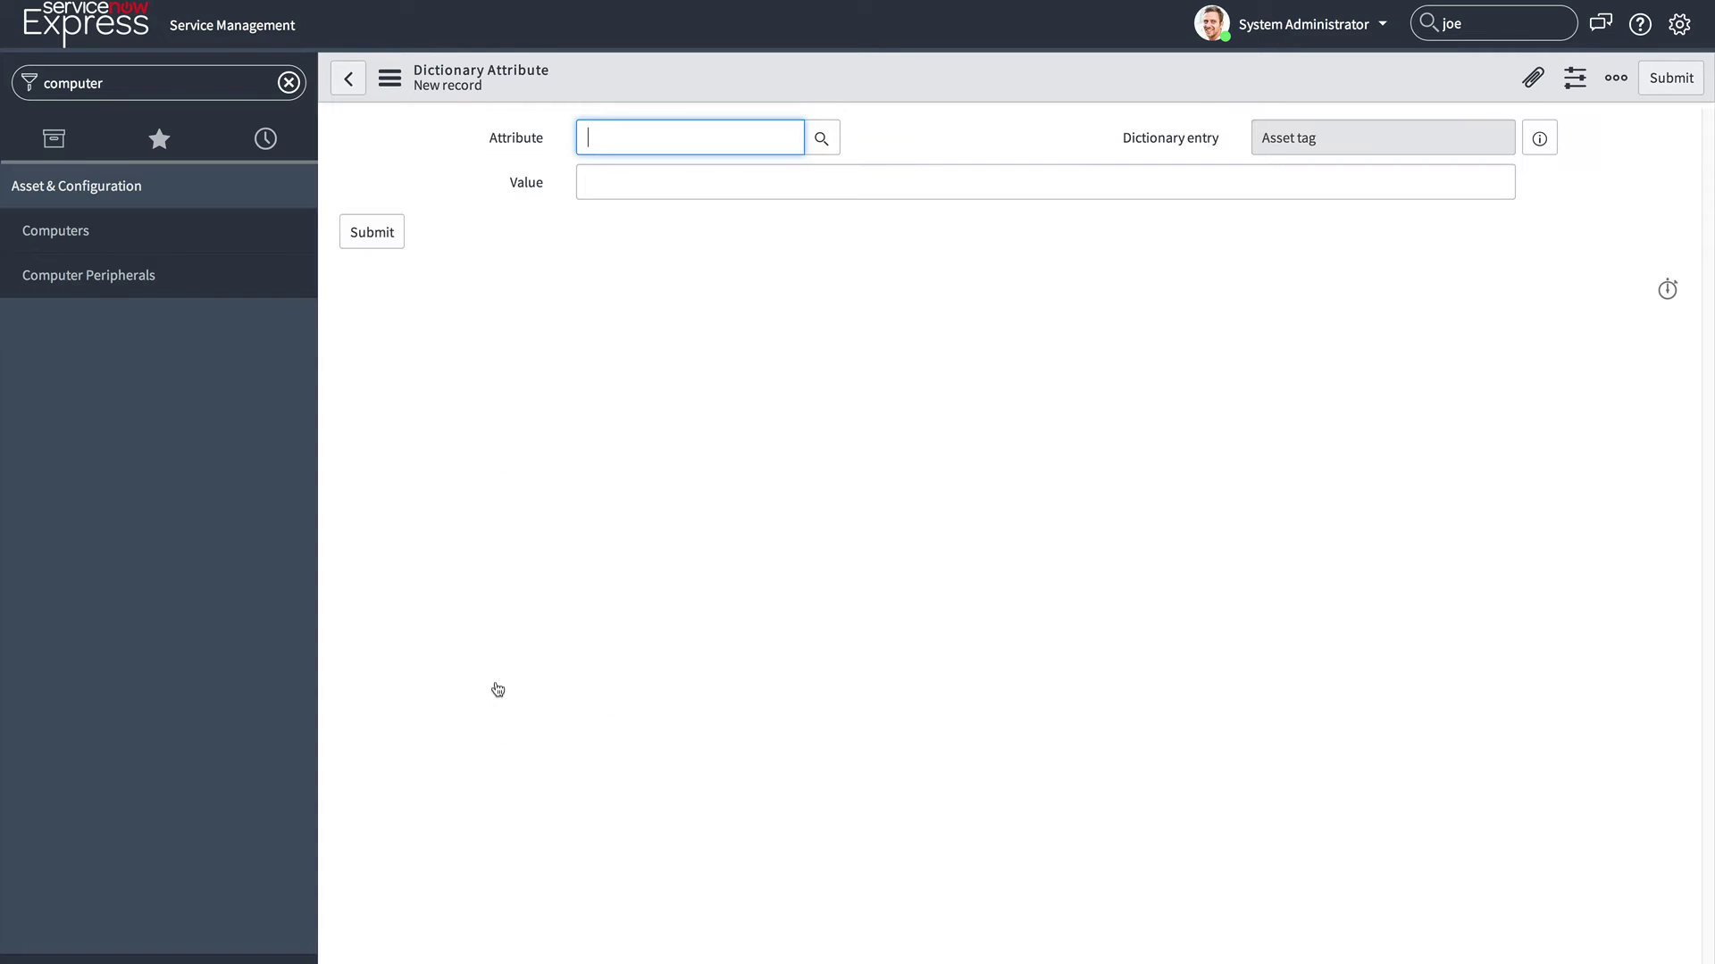
left_click(822, 139)
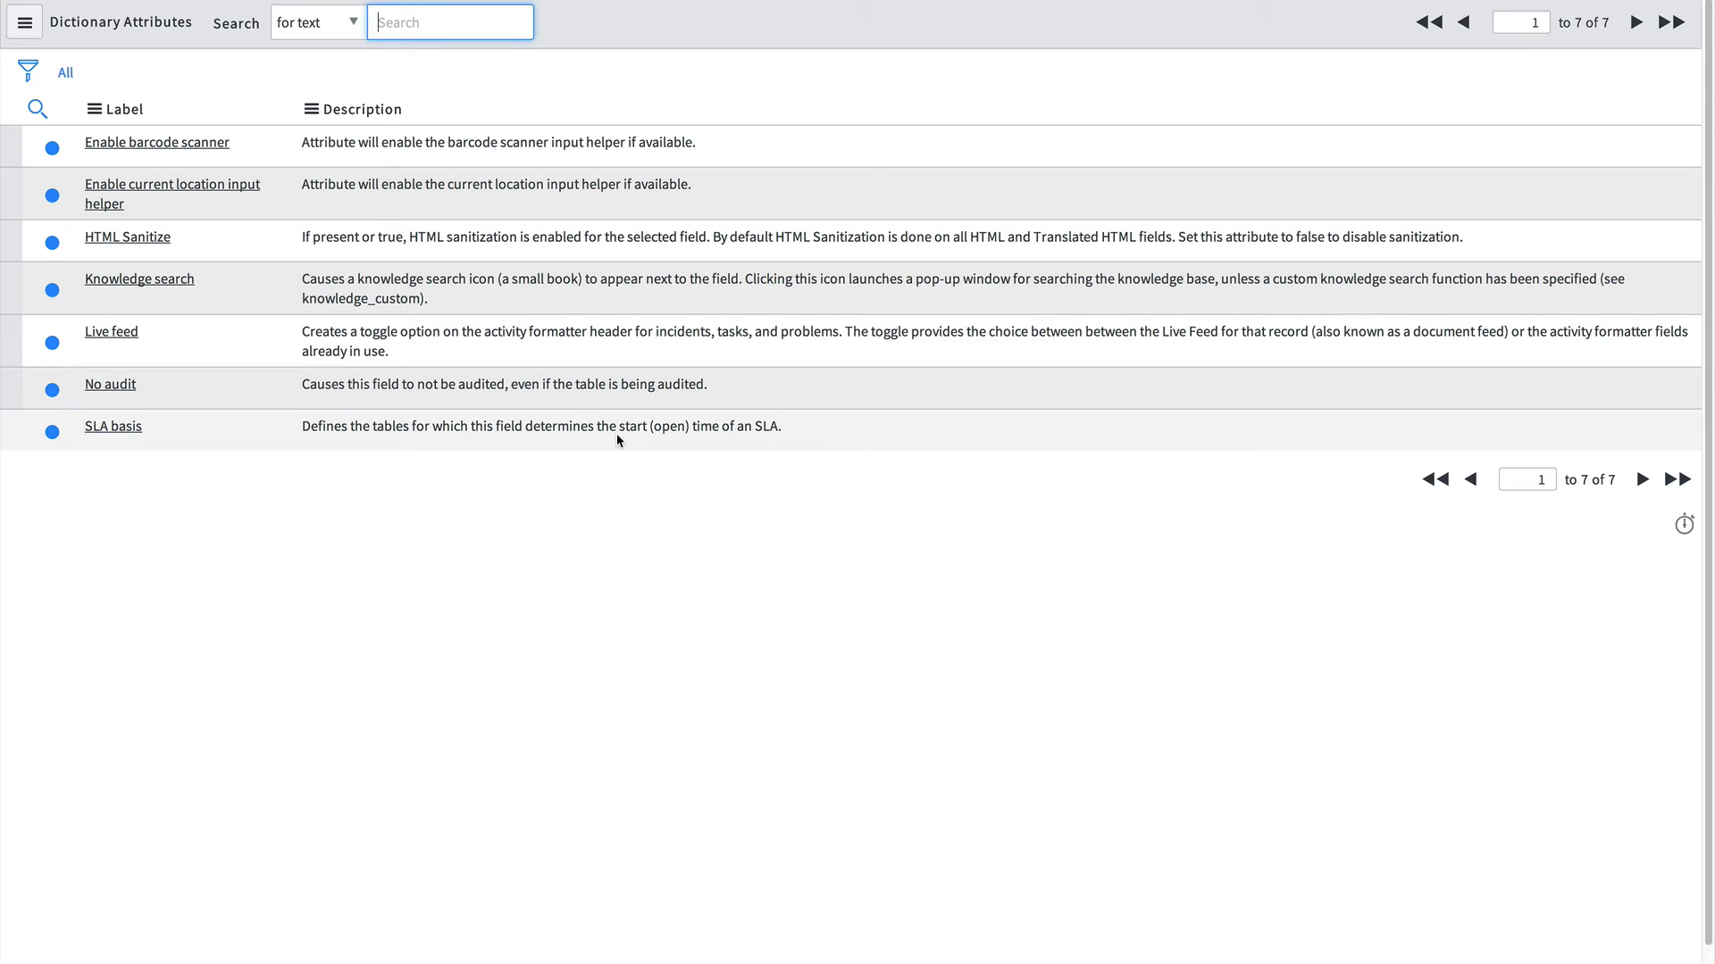
Step: Add a Tree picker attribute with value true, correcting a mistyped 'false'
left_click(348, 585)
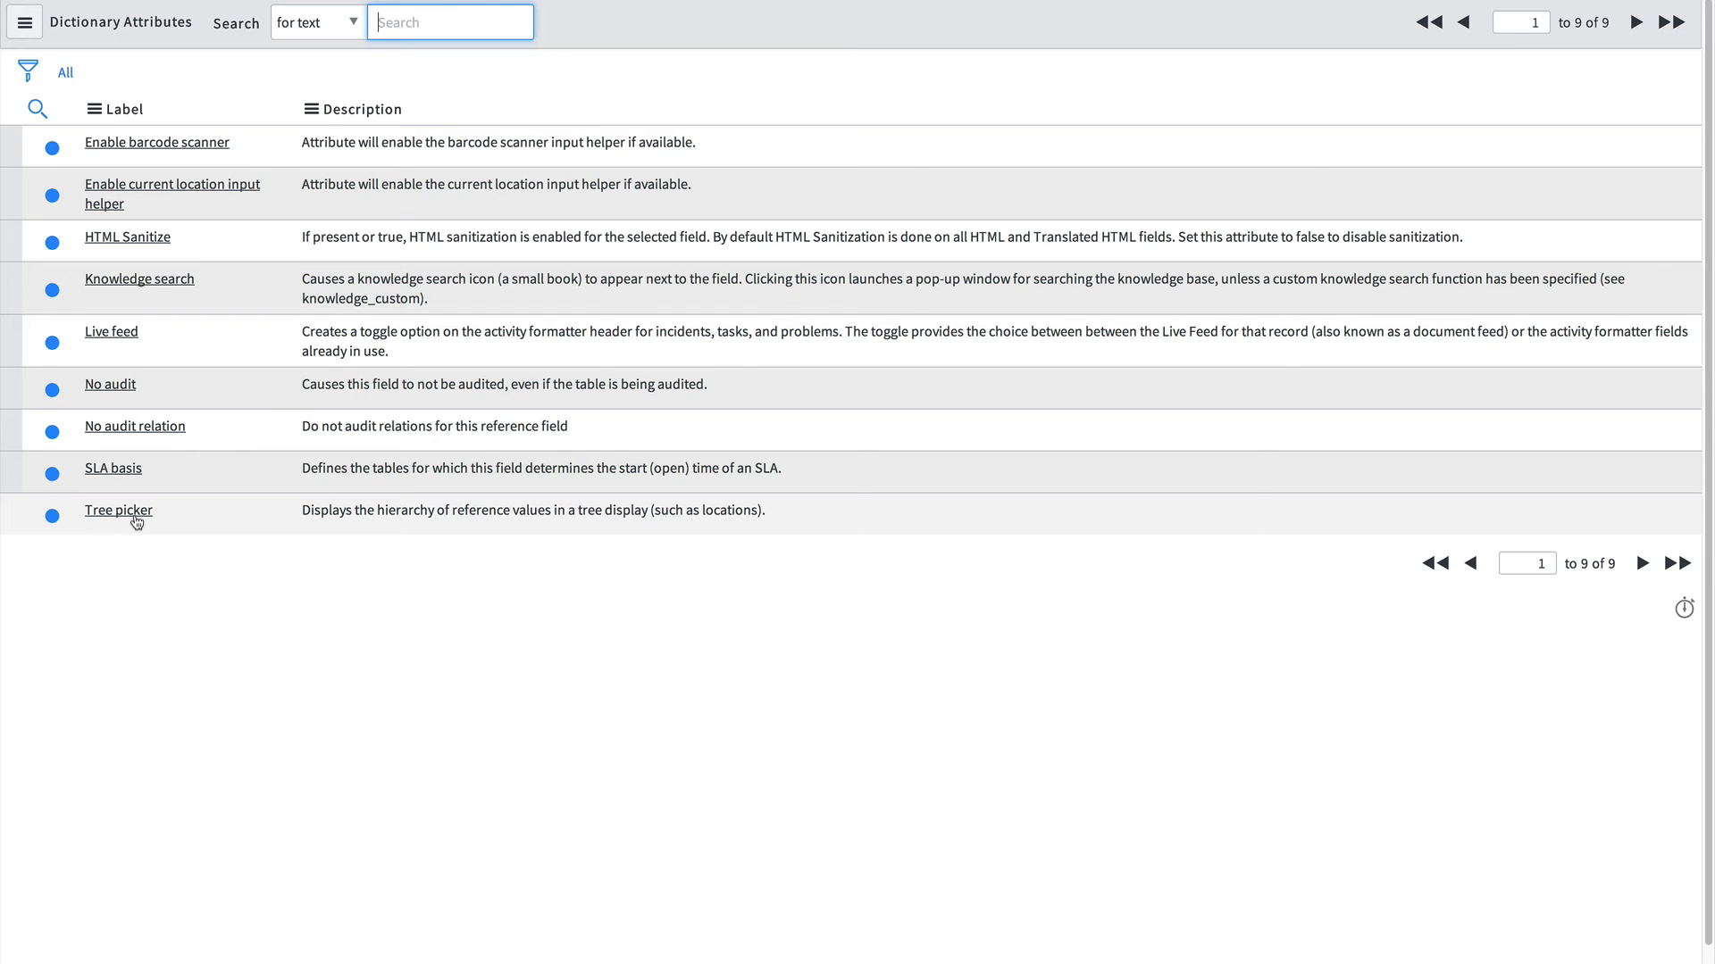
left_click(135, 517)
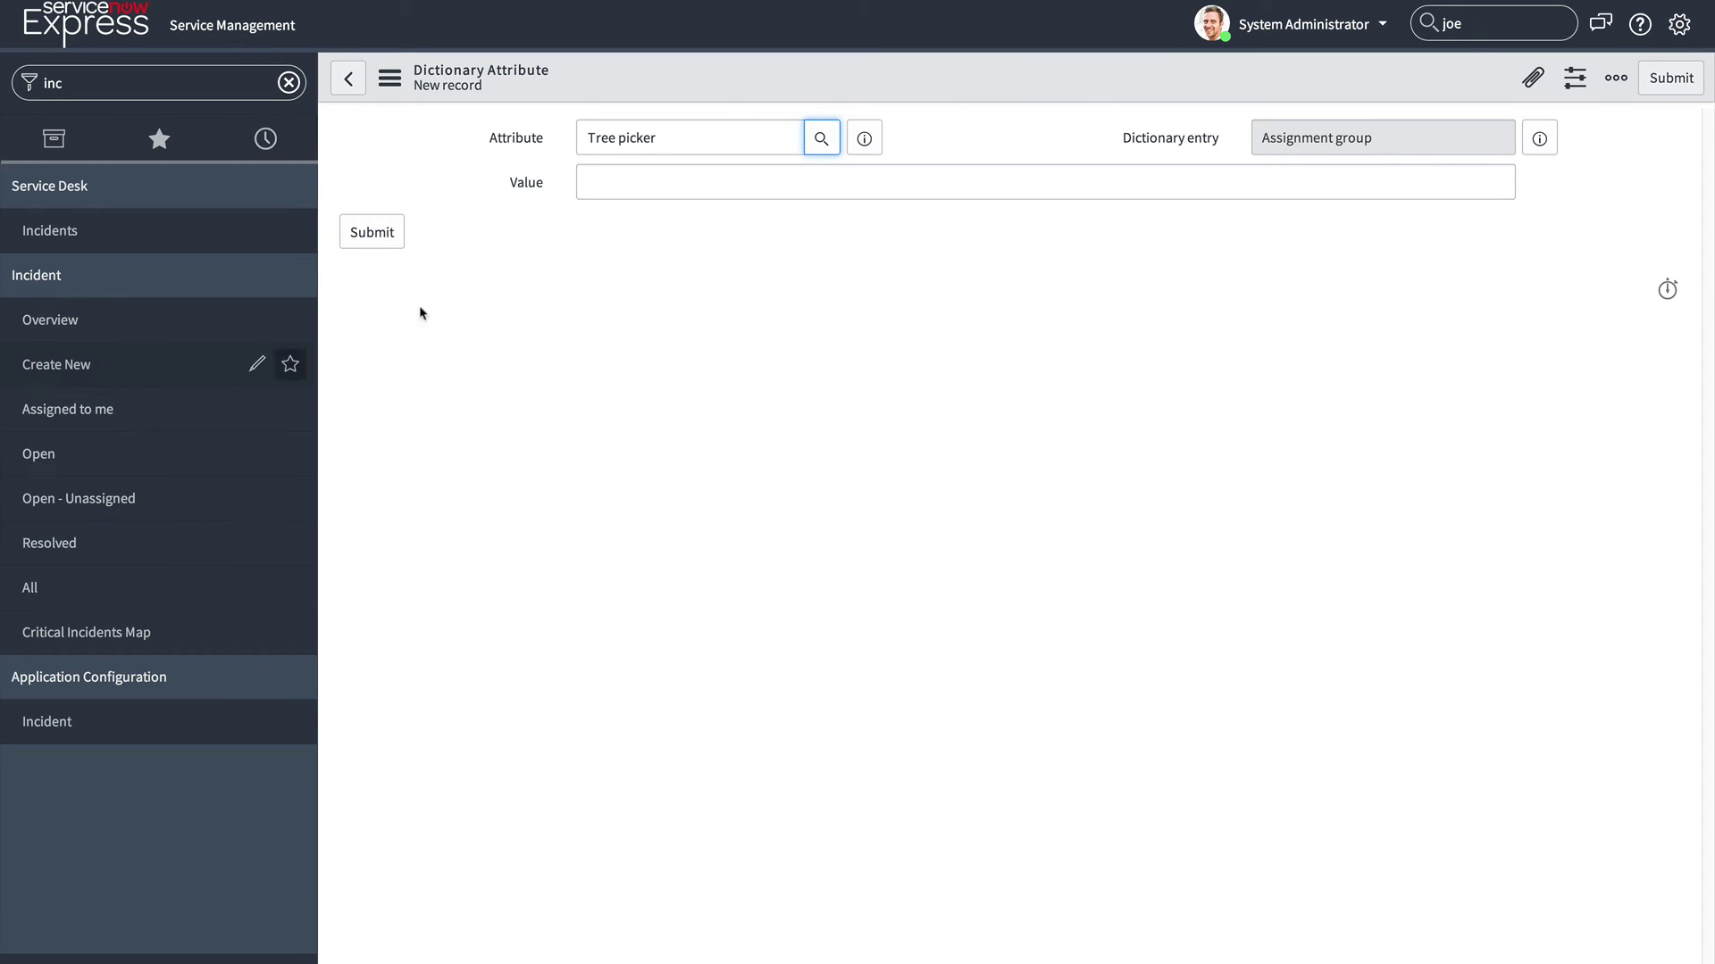
left_click(716, 175)
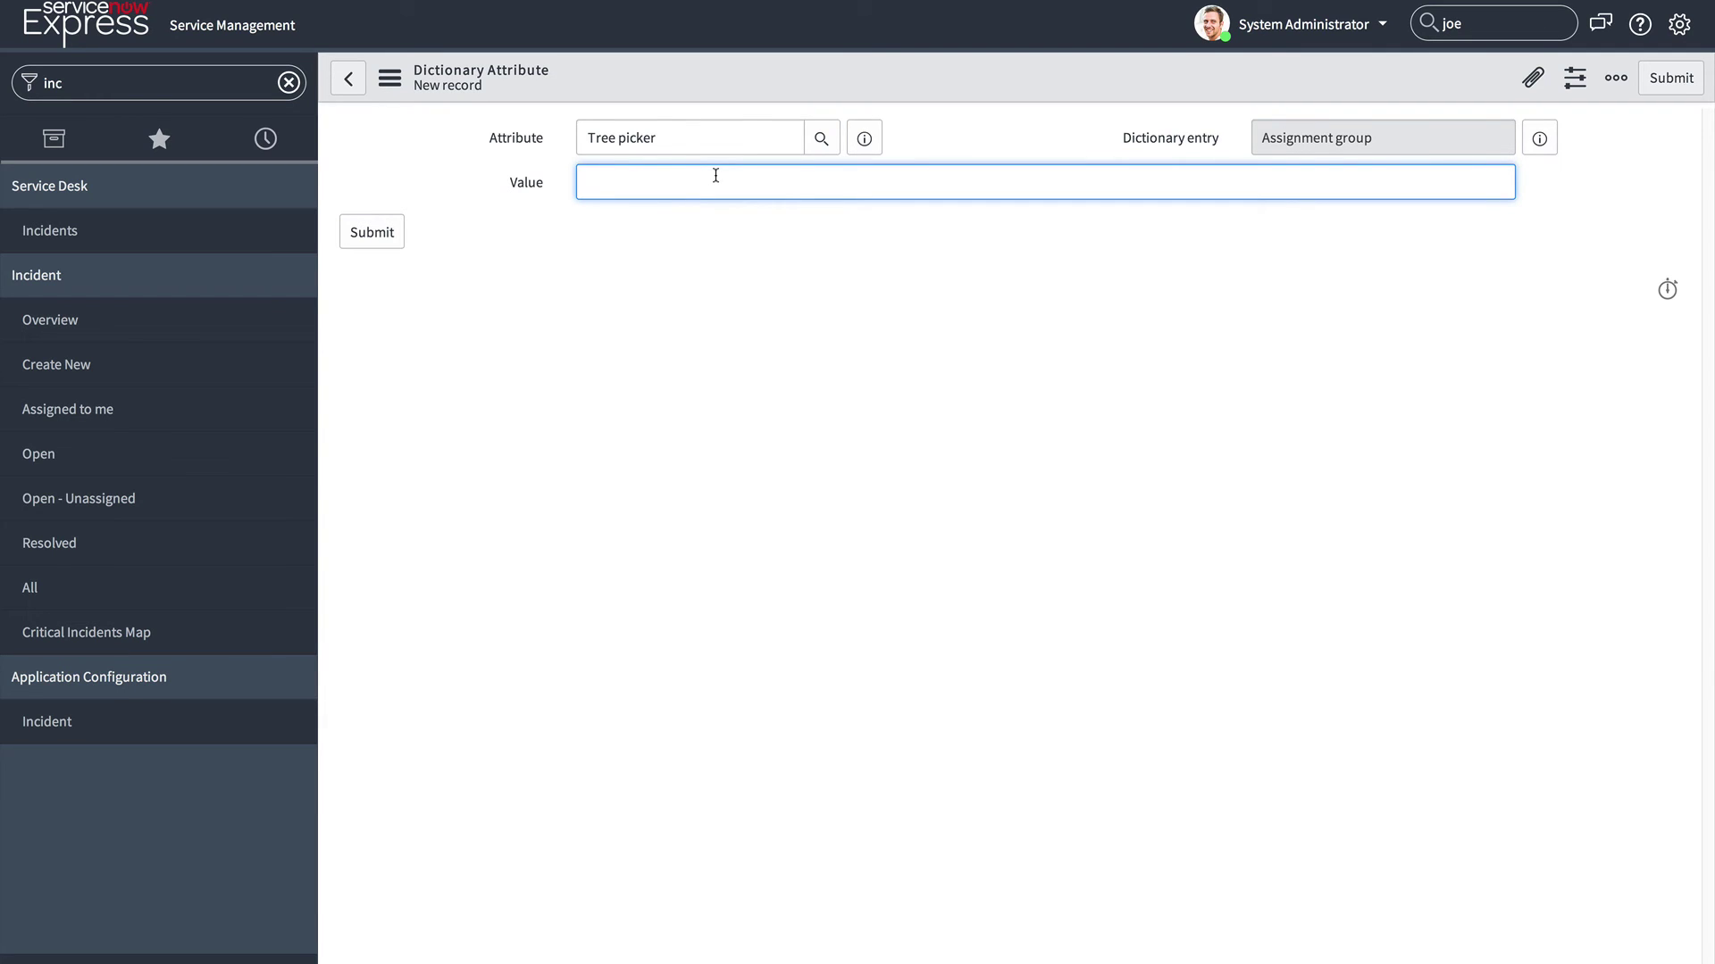
type("false")
key("BackSpace")
key("BackSpace")
key("BackSpace")
key("BackSpace")
key("BackSpace")
type("true")
left_click(394, 232)
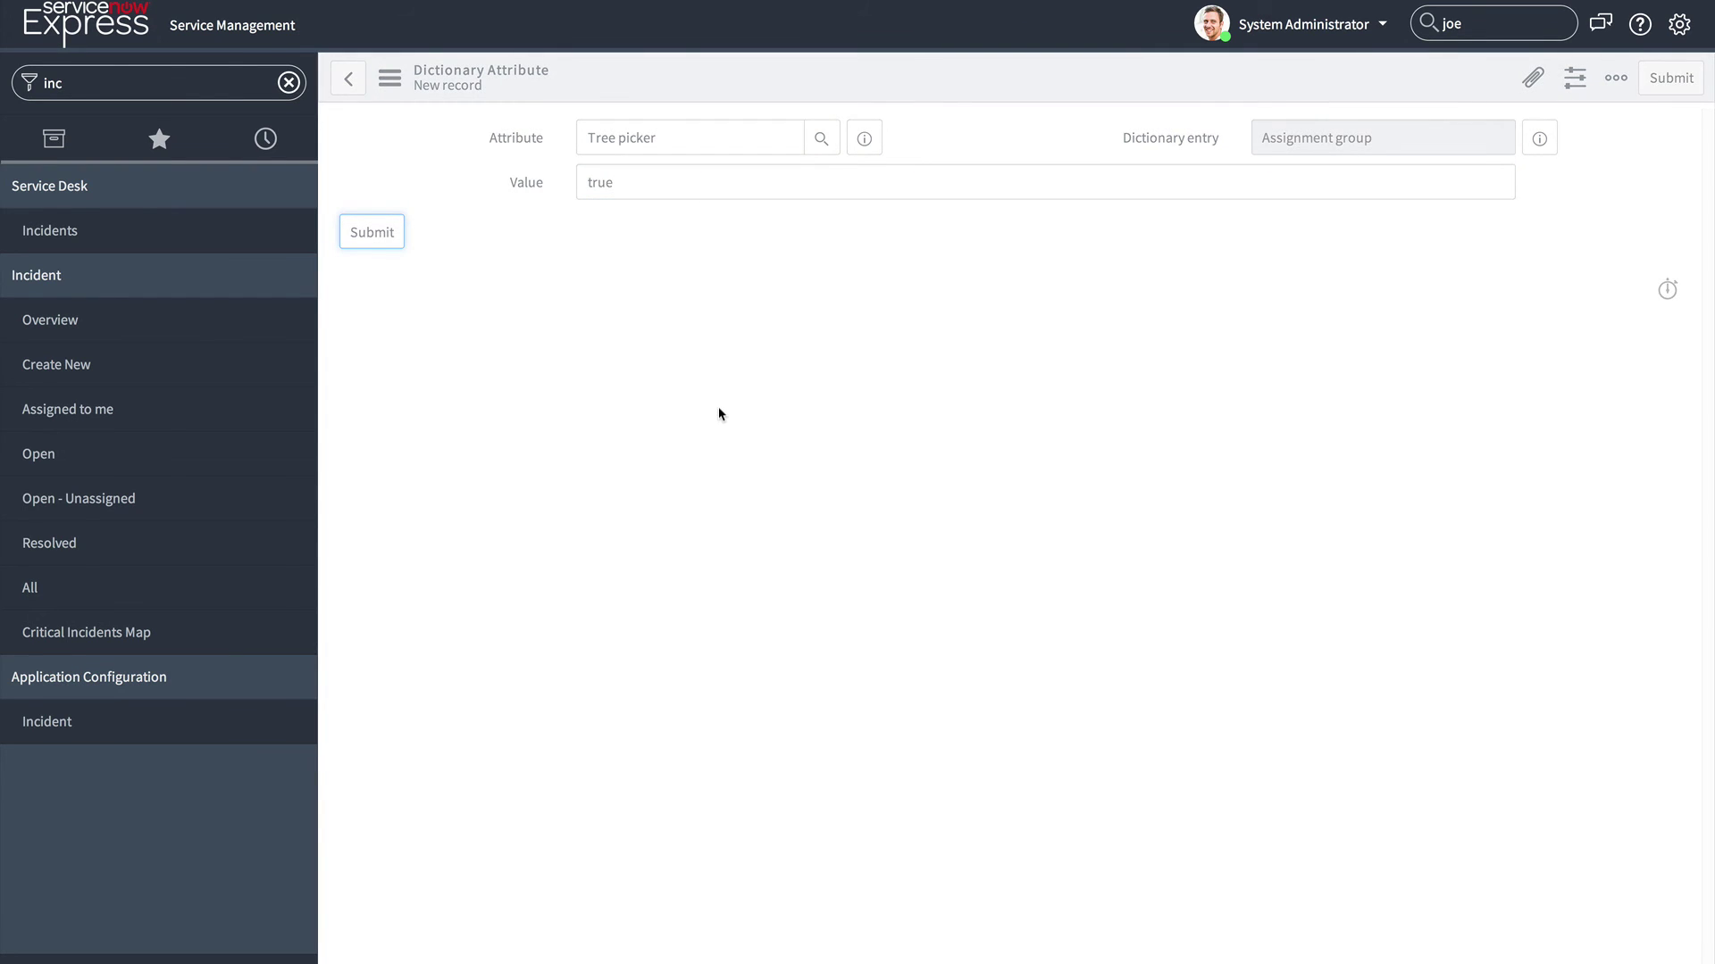
left_click(266, 139)
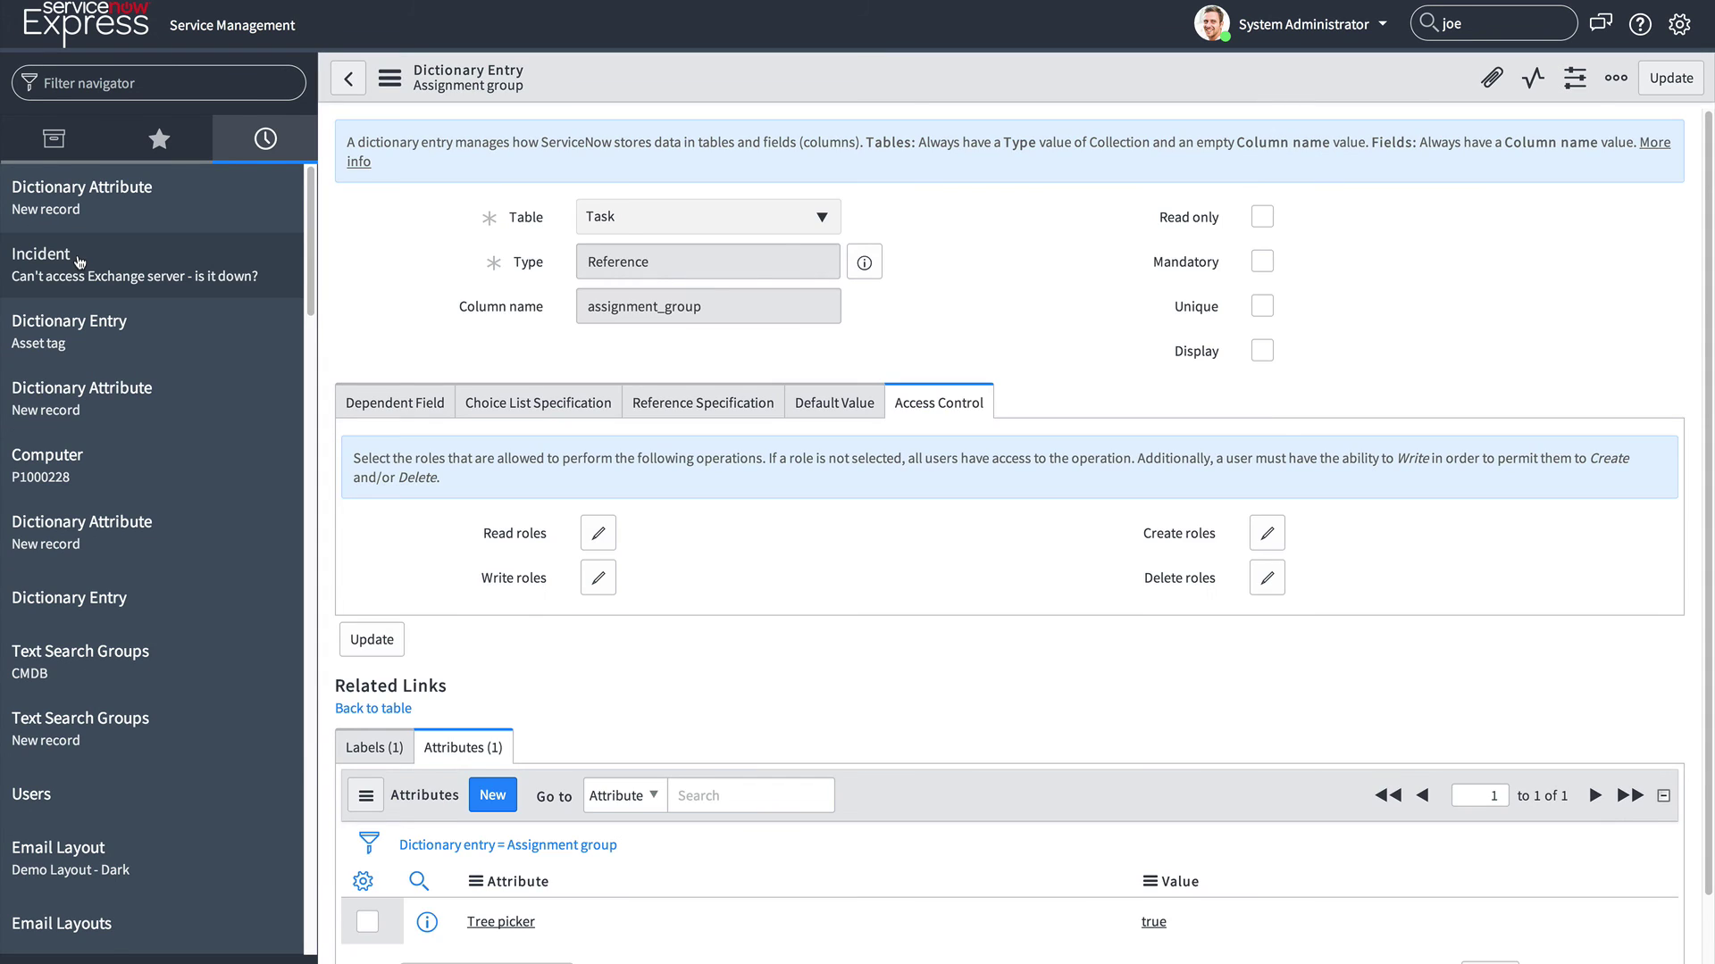
left_click(79, 261)
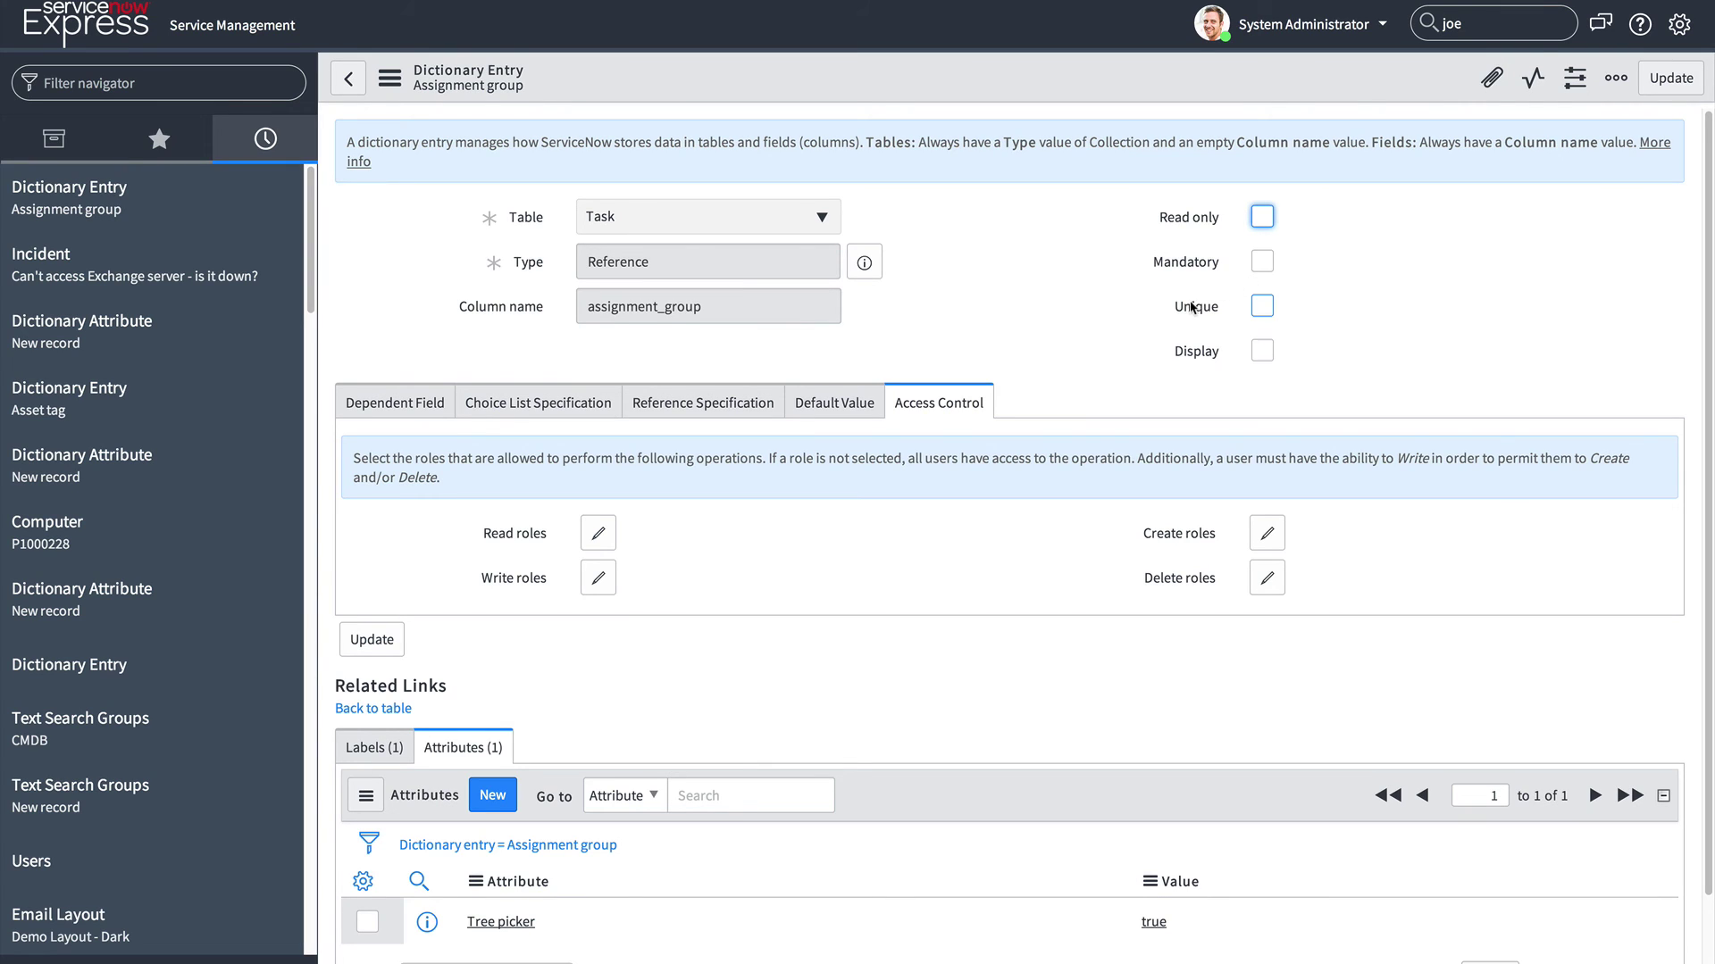
Step: Reach the active Incidents list (INC0000054 to INC0000019) through the navigator filter
mouse_move(1201, 309)
left_click(162, 94)
type("as")
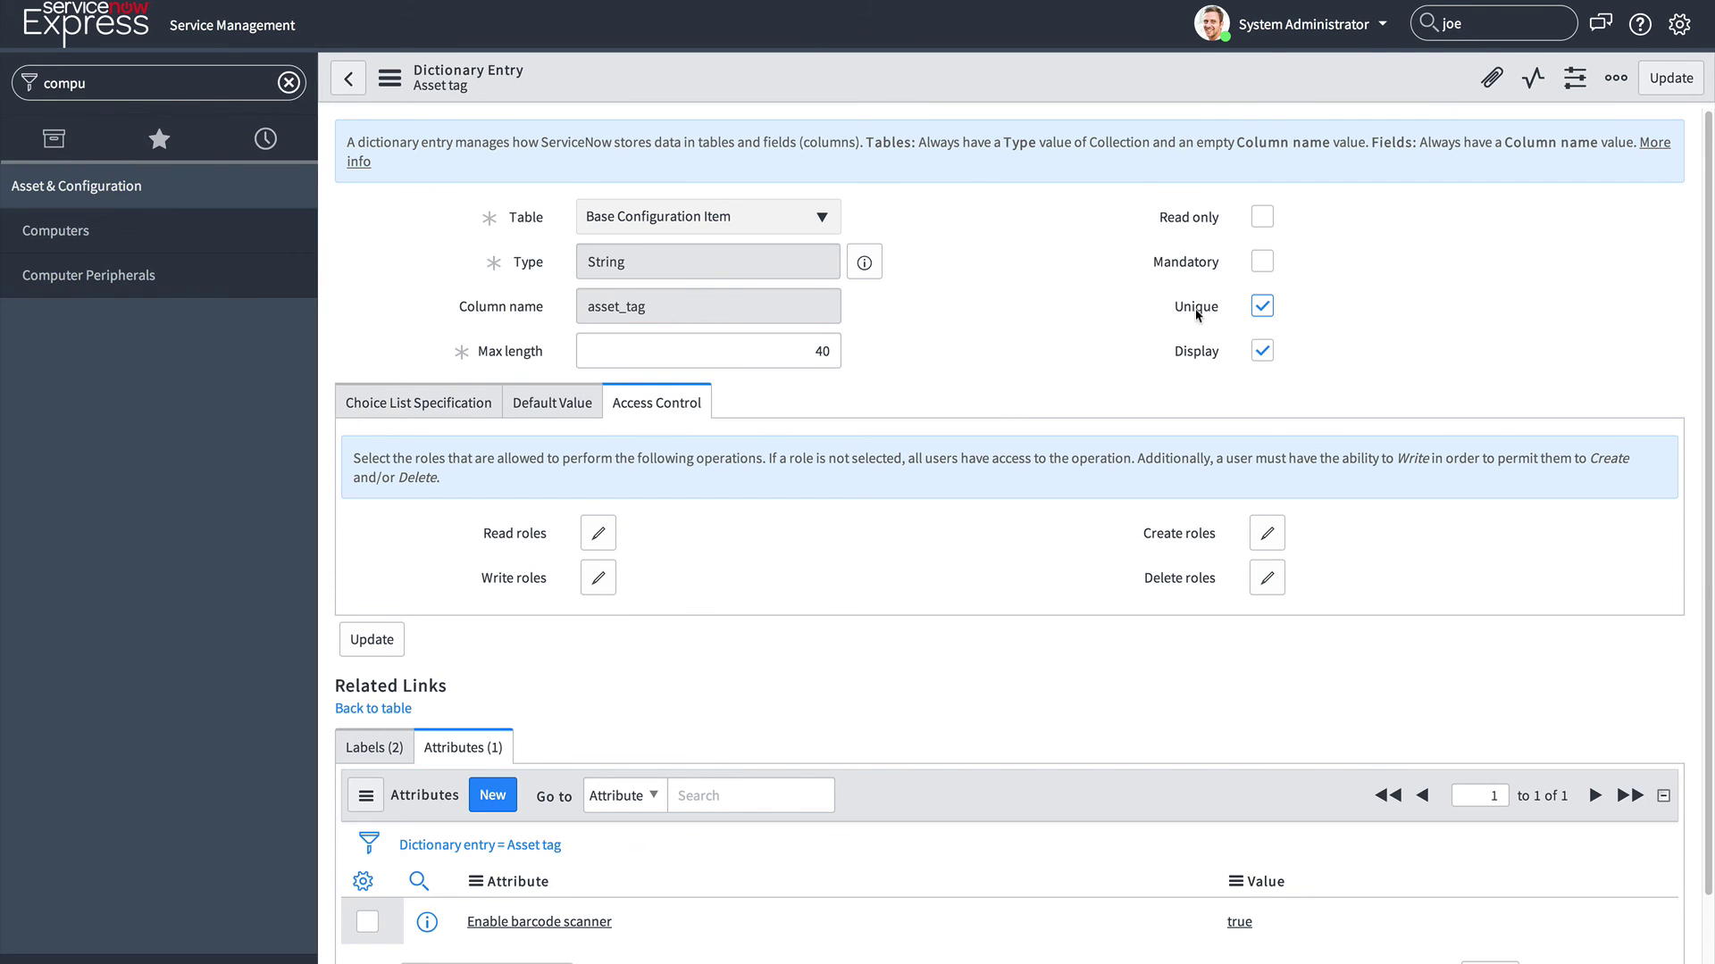
mouse_move(1198, 314)
left_click_drag(585, 310, 647, 312)
left_click(679, 315)
left_click(161, 83)
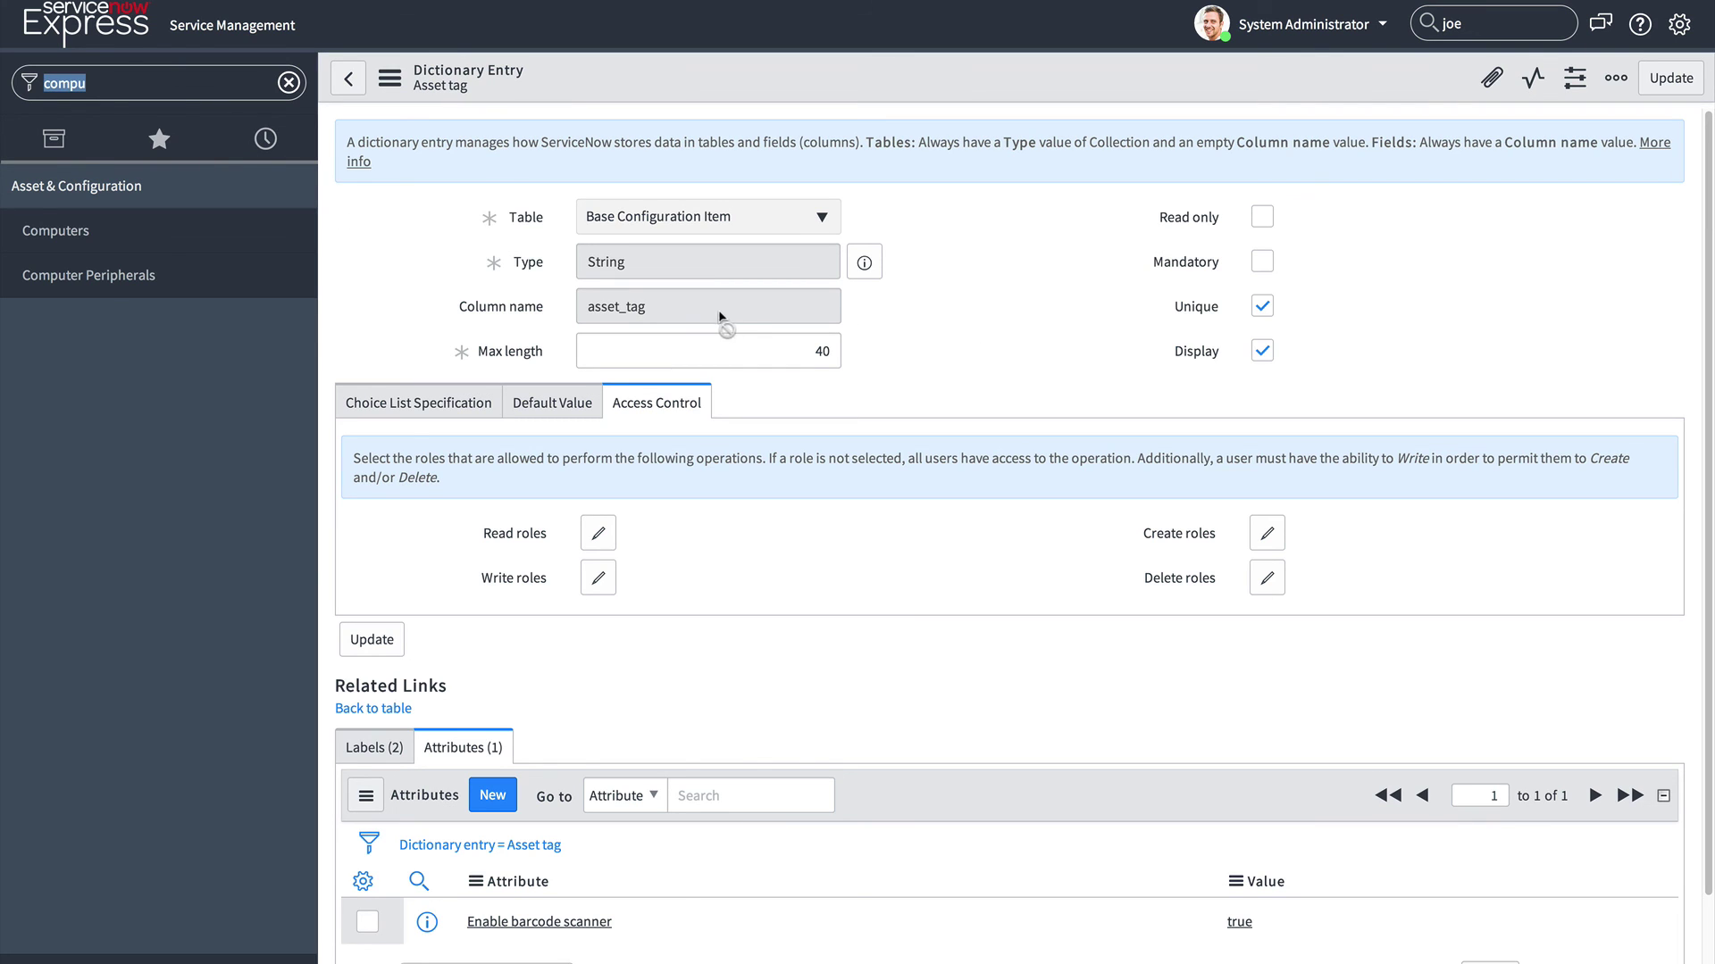
Step: From the active incidents list, give INC0000054 the Configuration item P1000230 using a *p search
type("inc")
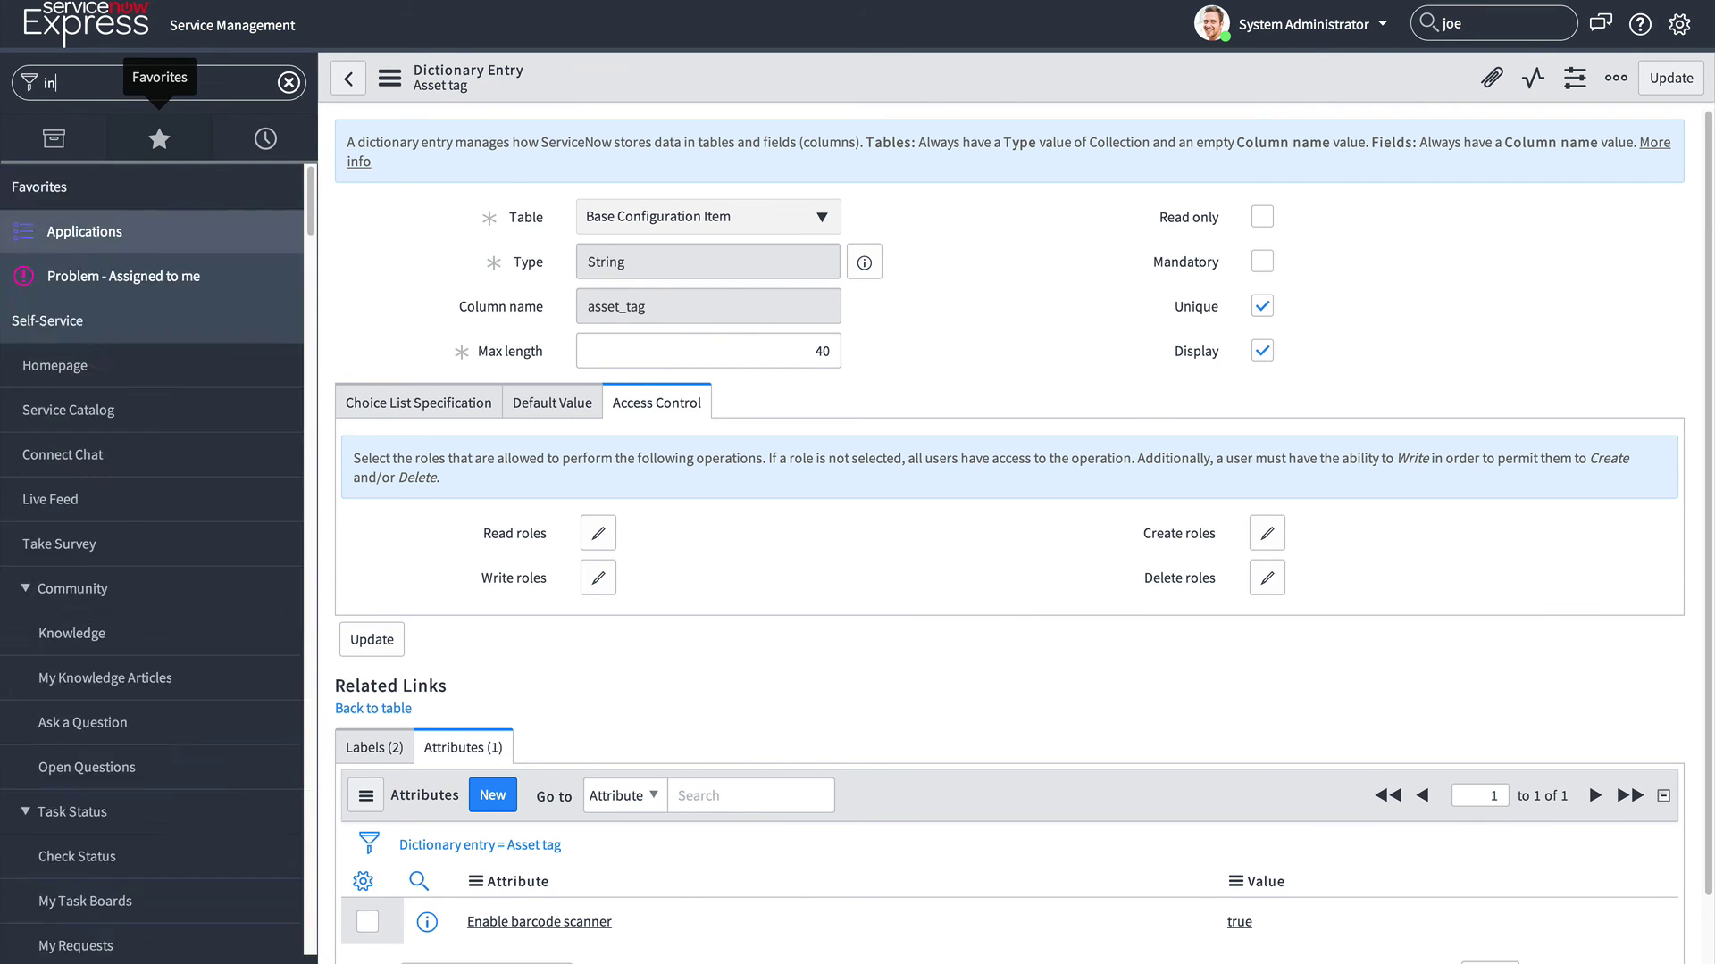
left_click(40, 454)
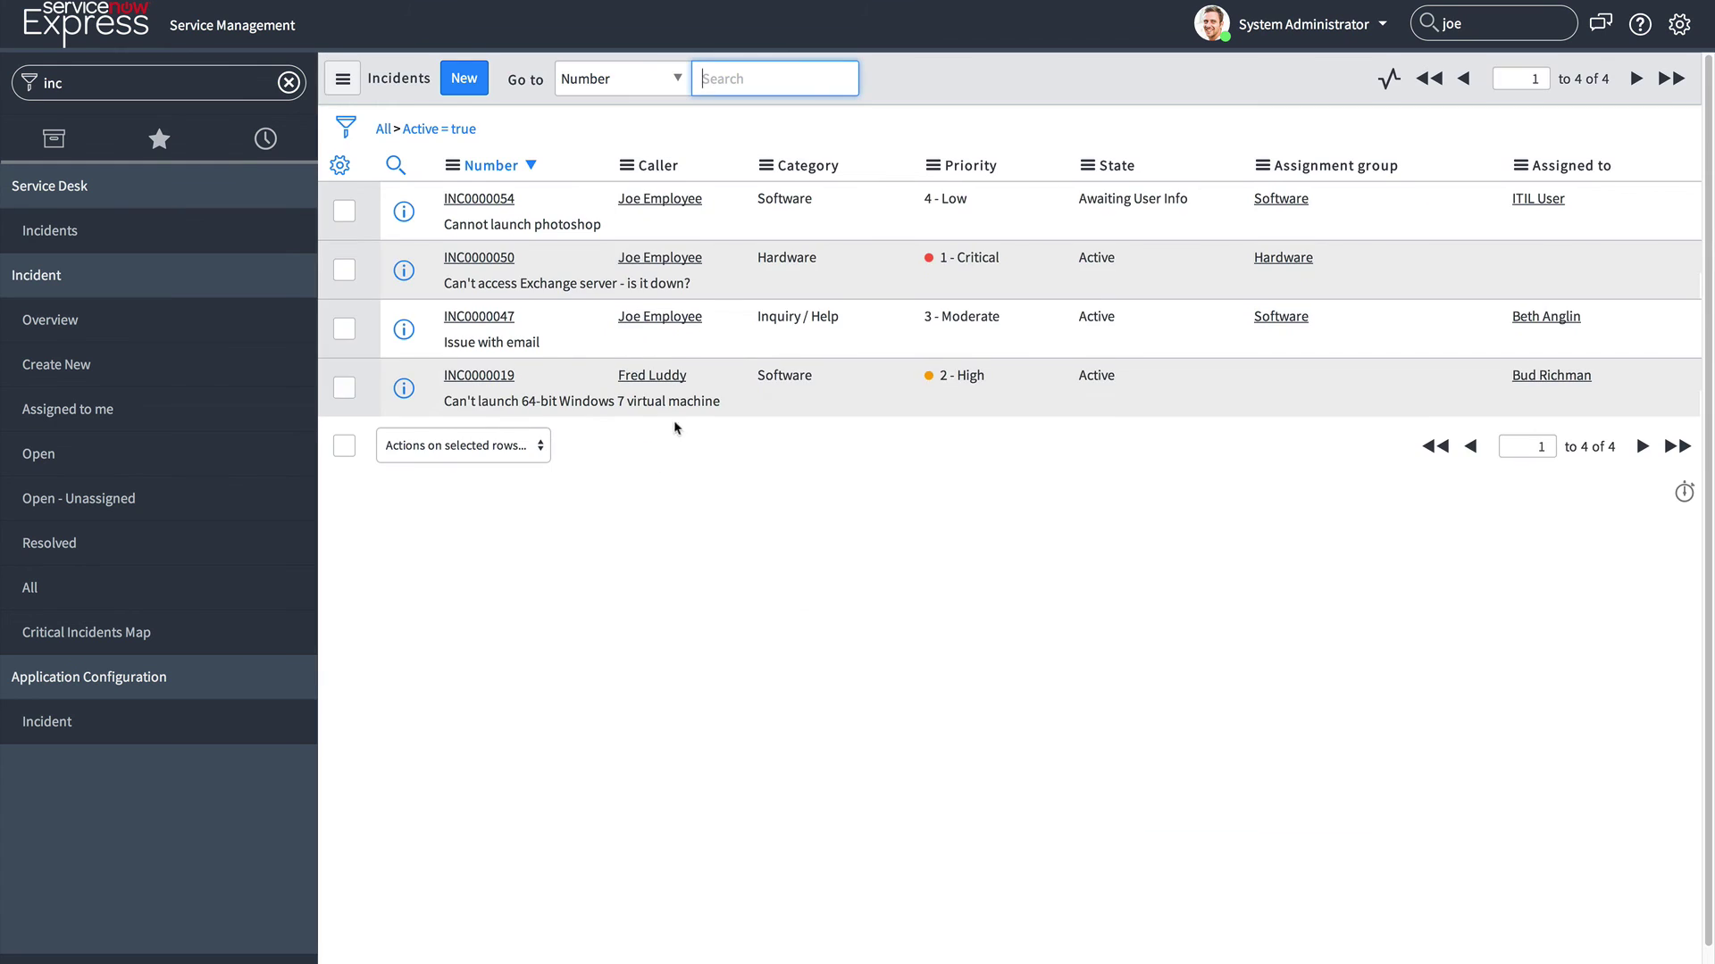
left_click(404, 211)
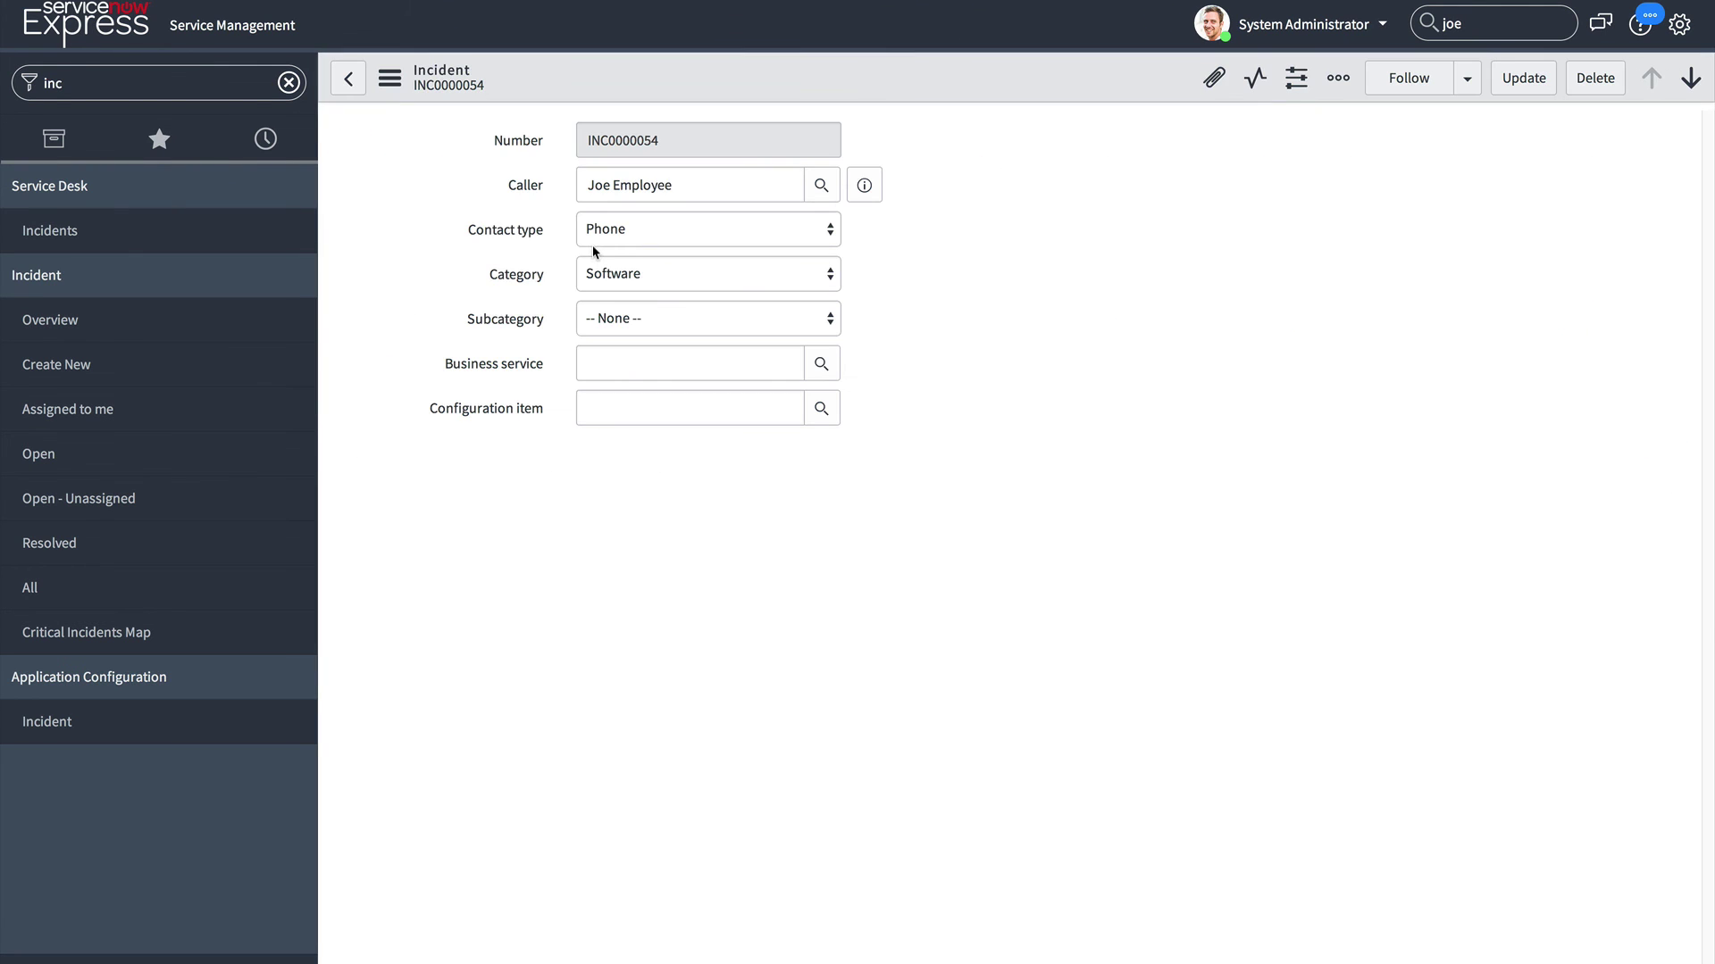
left_click(604, 409)
type("*p")
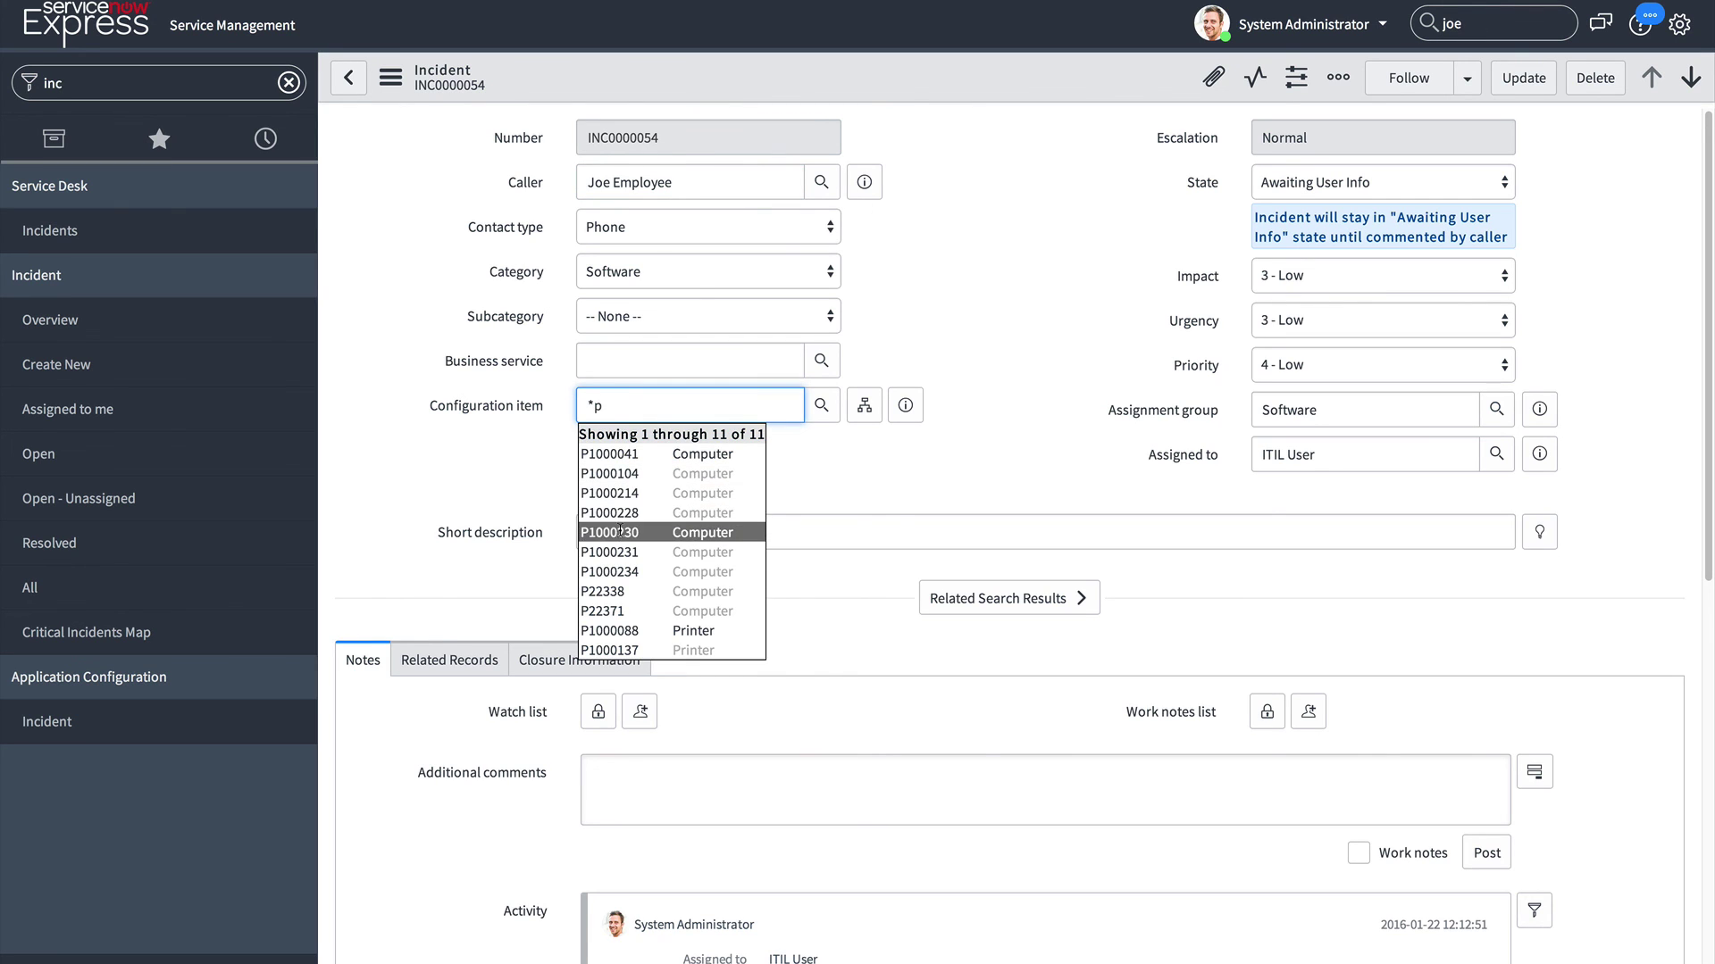
left_click(619, 534)
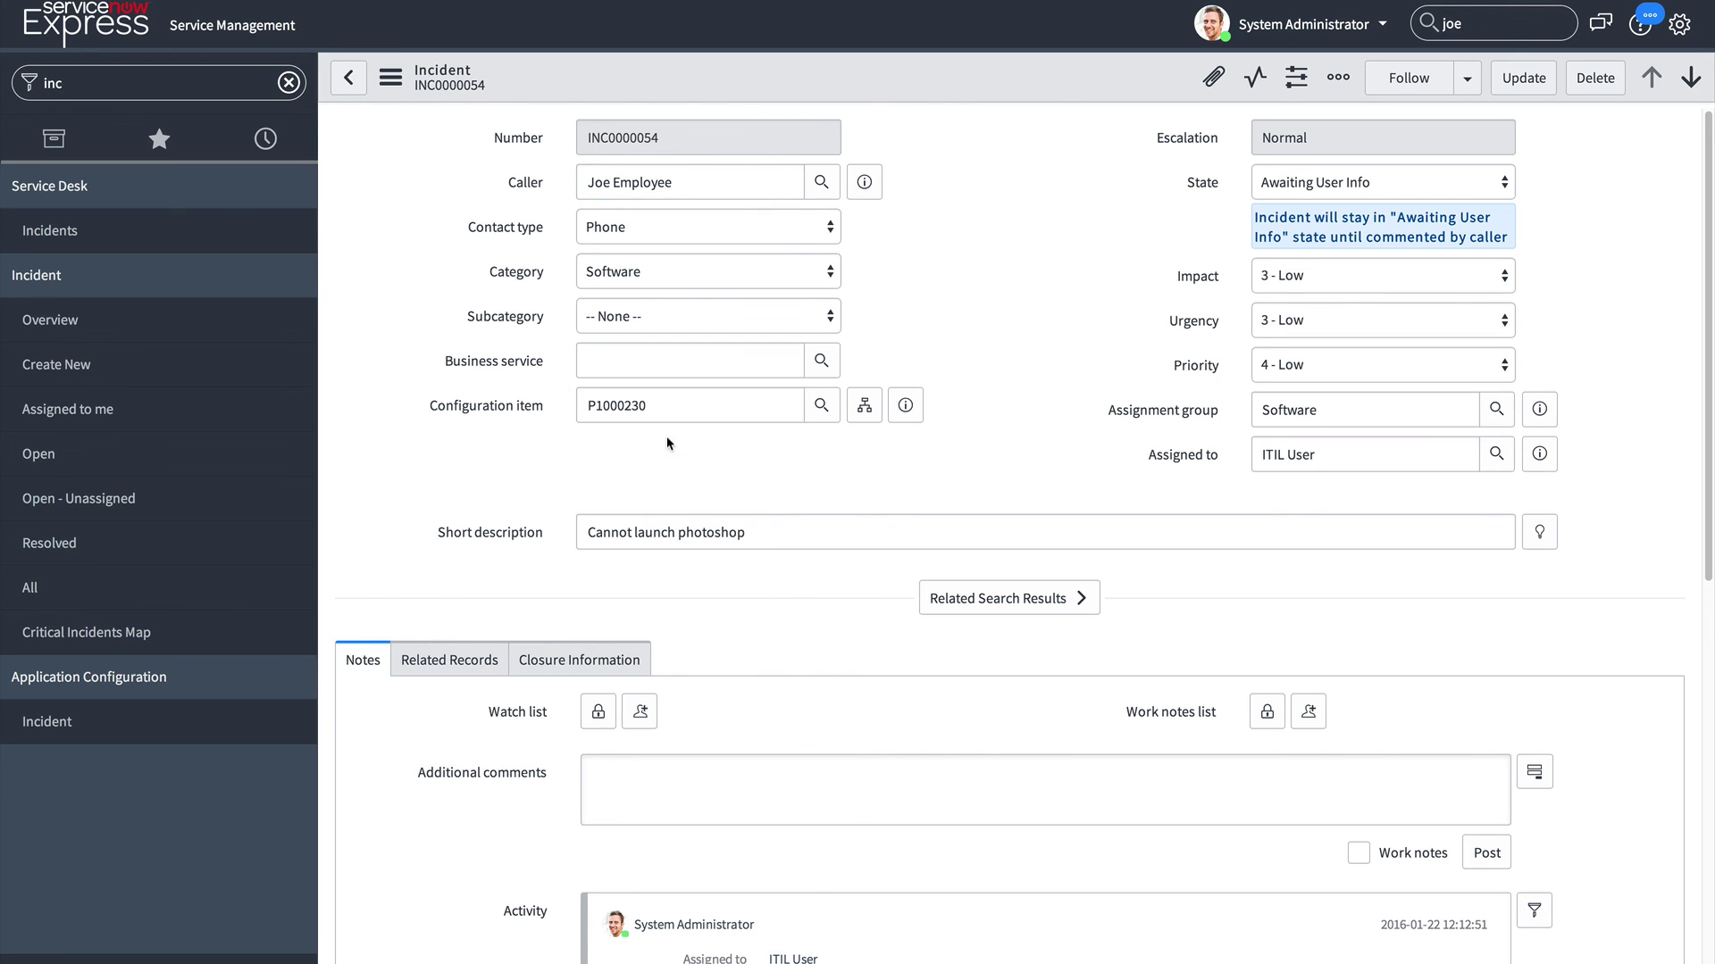